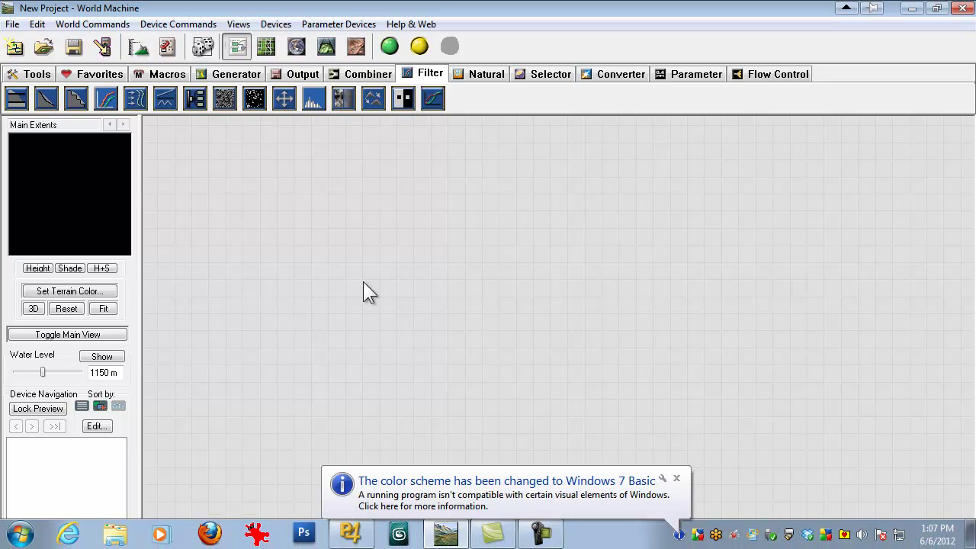
Close the Windows 'color scheme has been changed' notification balloon
click(677, 480)
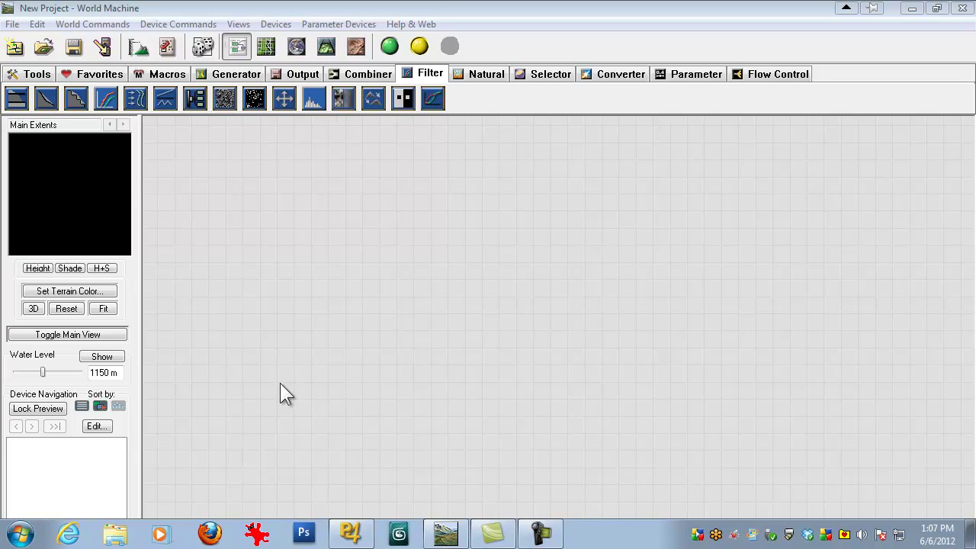
Add a Radial Grad generator set to Cone type with a radius of about 6.75 km
click(225, 76)
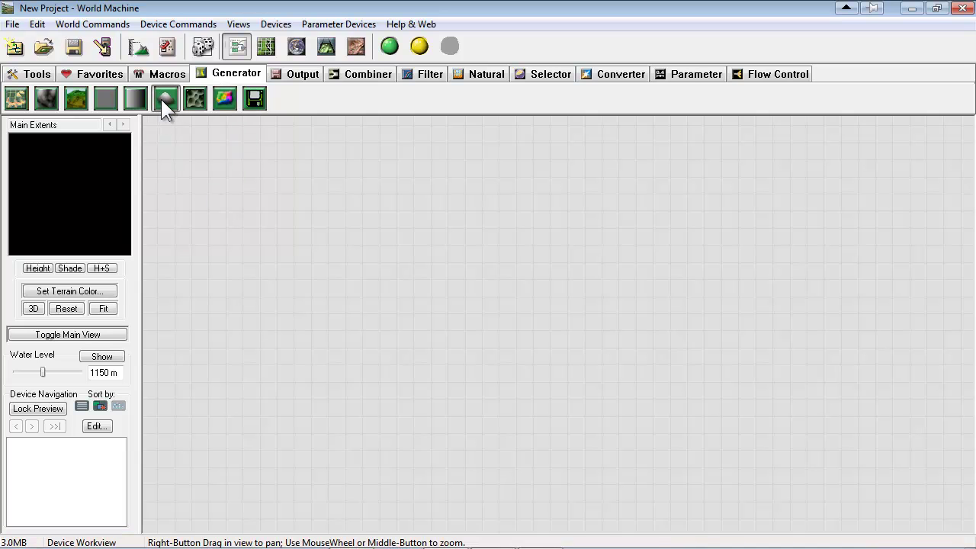
click(166, 99)
click(448, 287)
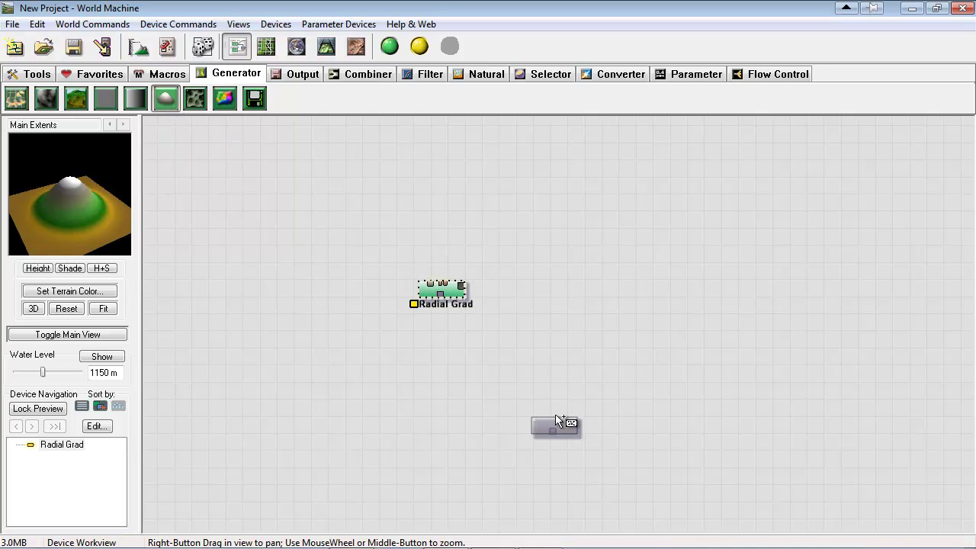
double_click(446, 290)
drag(488, 228, 571, 201)
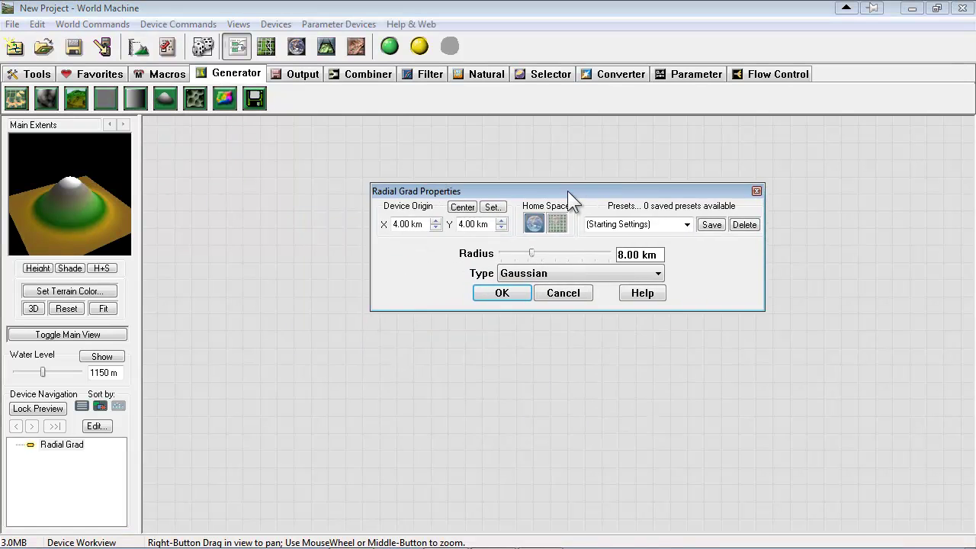
click(545, 275)
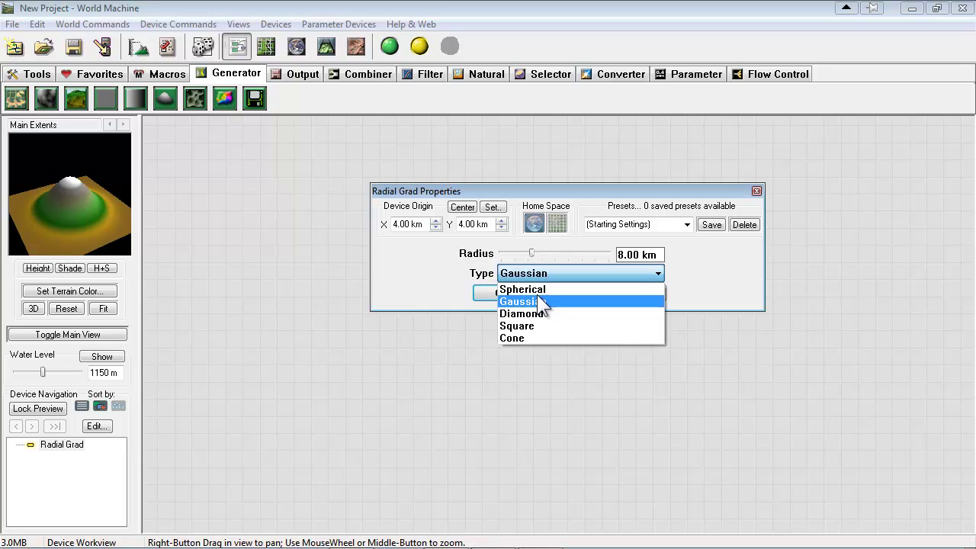
click(519, 339)
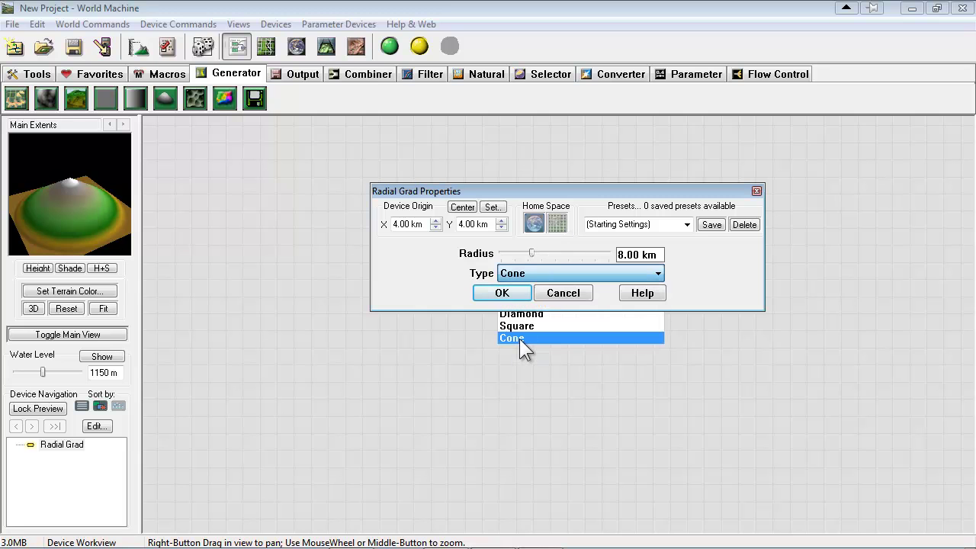
click(535, 252)
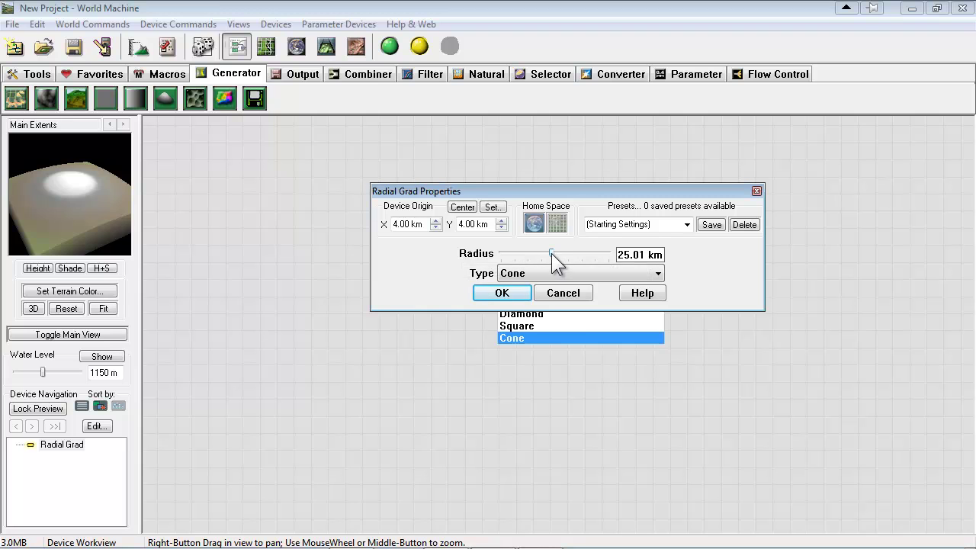
drag(552, 254, 532, 254)
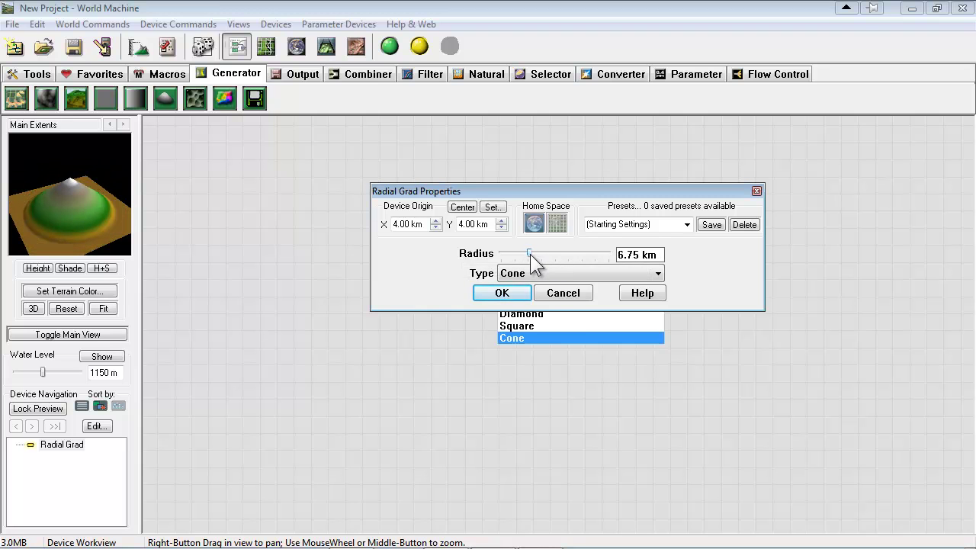
click(503, 294)
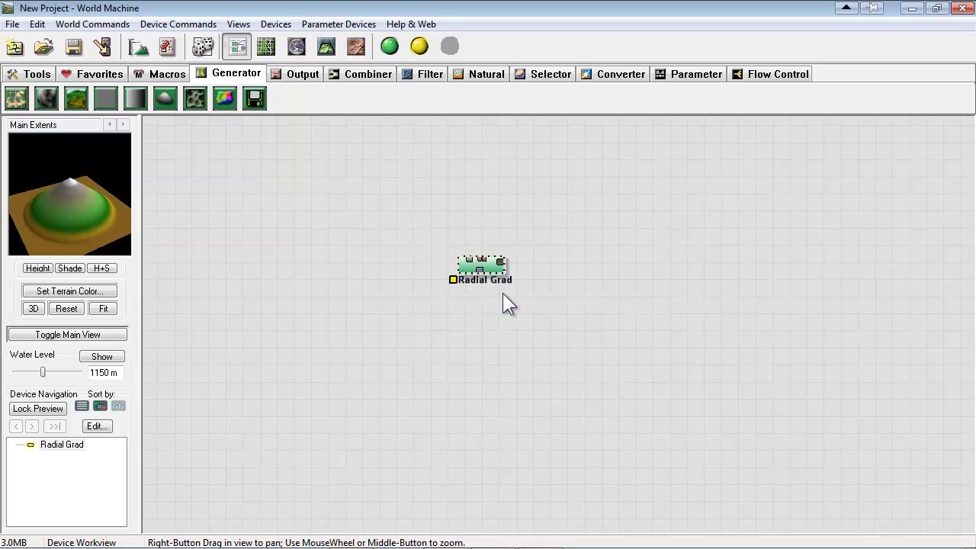
Add a Terrace filter fed by Radial Grad: 5 Sharp terraces, layering 1, shape 0.48469
click(432, 75)
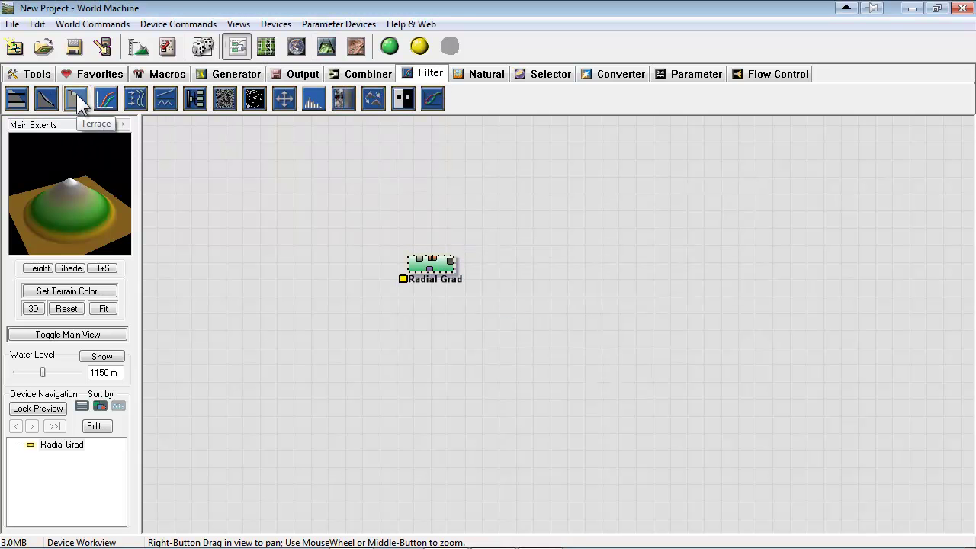
drag(76, 94, 536, 276)
click(532, 289)
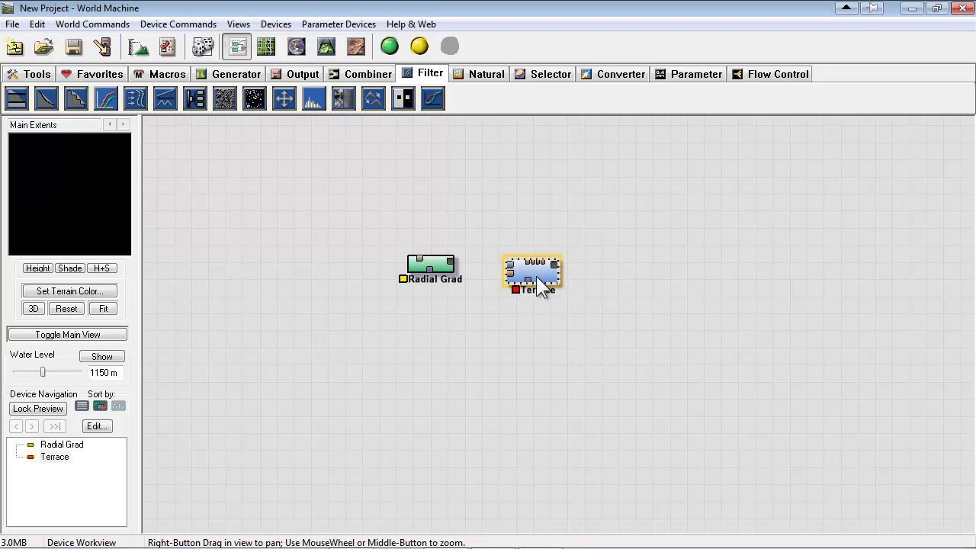
drag(450, 273, 505, 265)
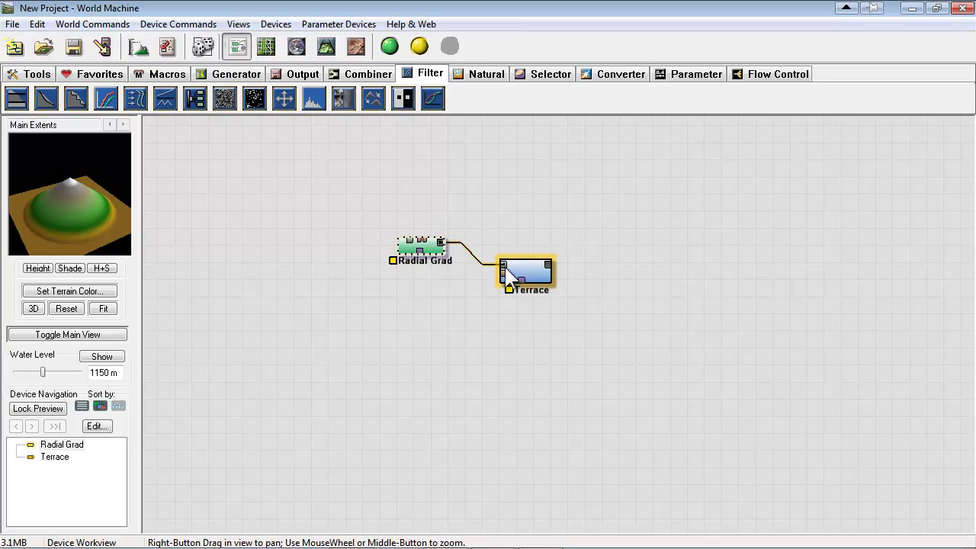
double_click(543, 277)
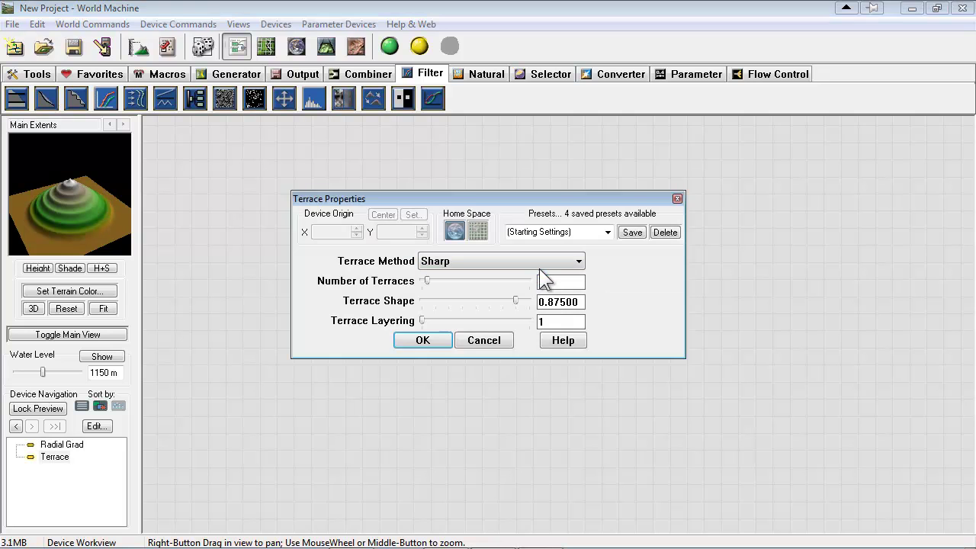
drag(471, 203, 646, 180)
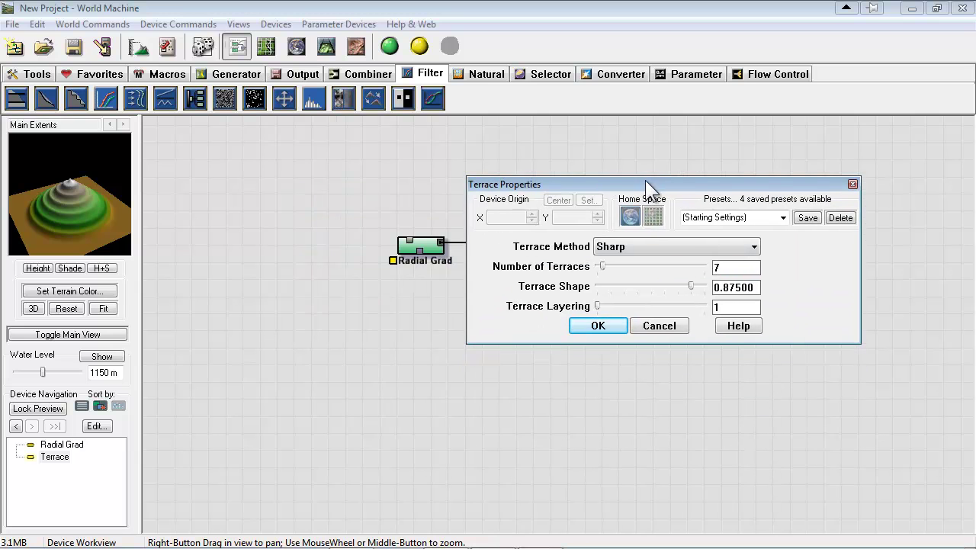
mouse_move(603, 266)
mouse_down()
mouse_move(621, 265)
mouse_move(601, 268)
mouse_up()
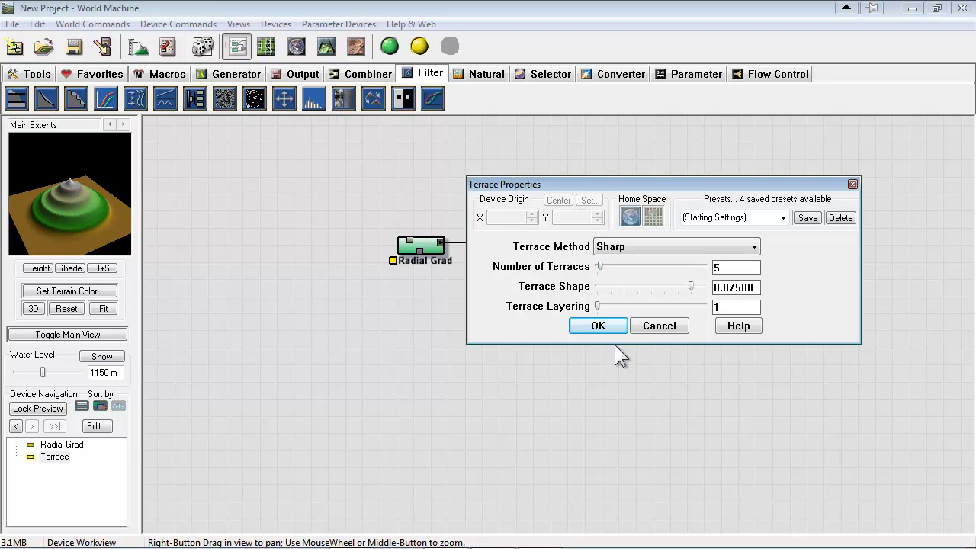
mouse_move(597, 304)
mouse_down()
mouse_move(627, 312)
mouse_move(613, 325)
mouse_move(623, 322)
mouse_move(599, 316)
mouse_up()
drag(692, 288, 673, 300)
key(Return)
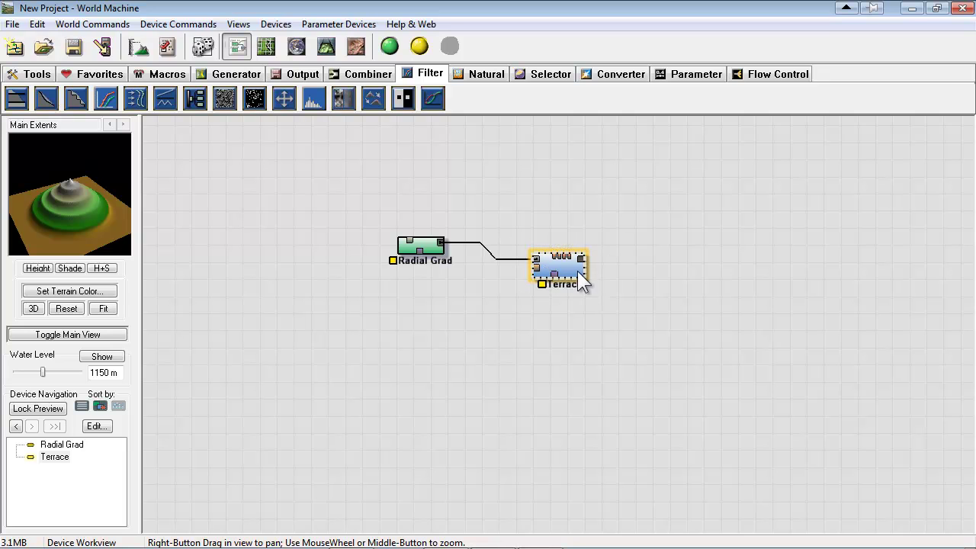
Place a Voronoi generator with F1 style and 3.64 km scale, wired into Terrace's modulation input
drag(577, 271, 585, 284)
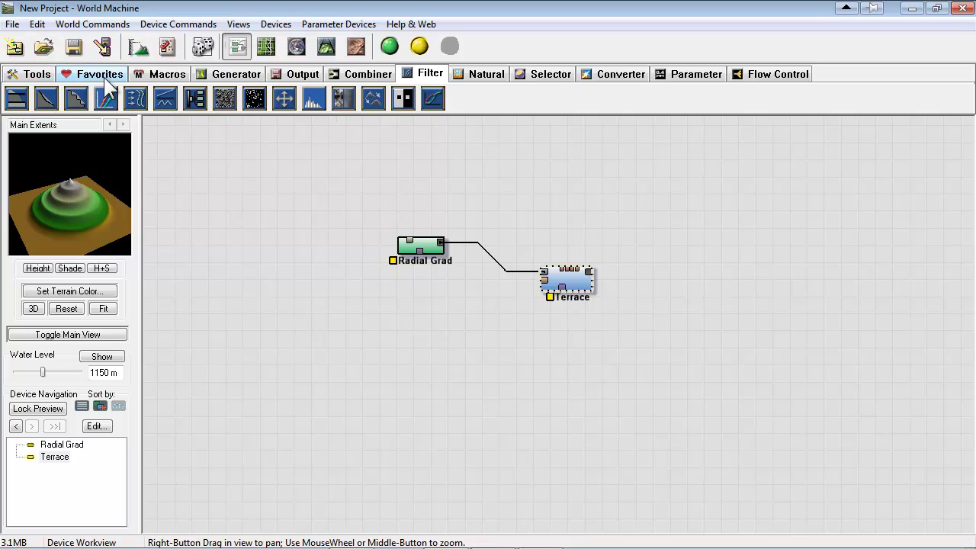
click(232, 73)
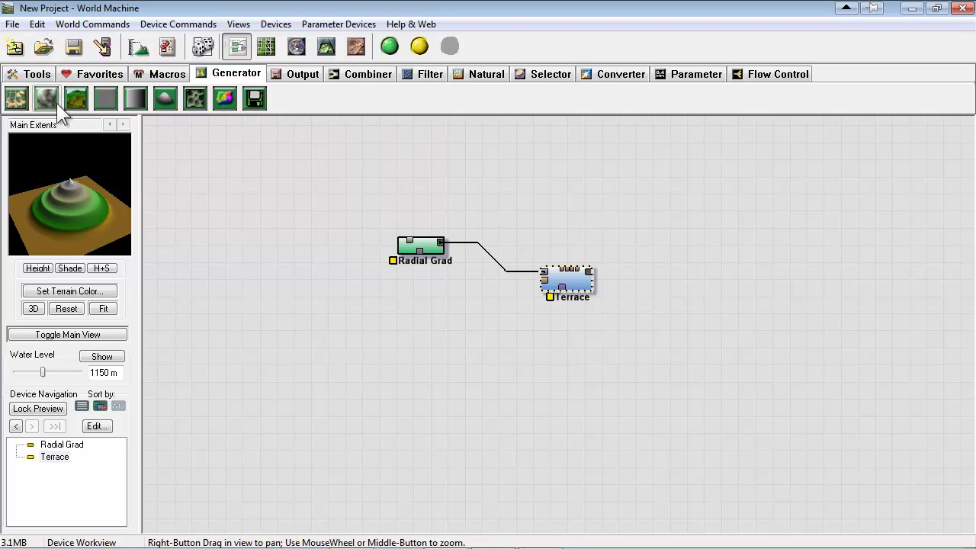
click(198, 99)
click(440, 327)
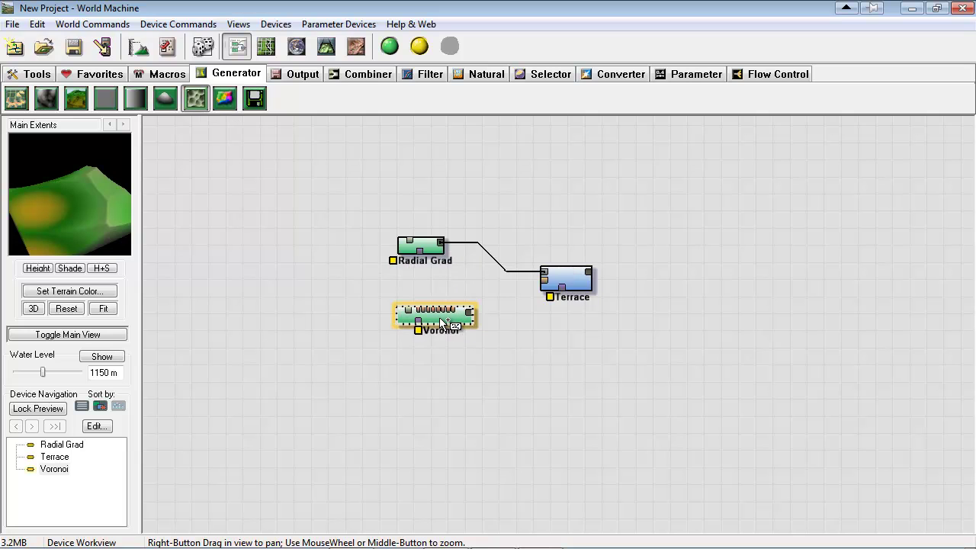
double_click(437, 328)
drag(514, 150, 663, 144)
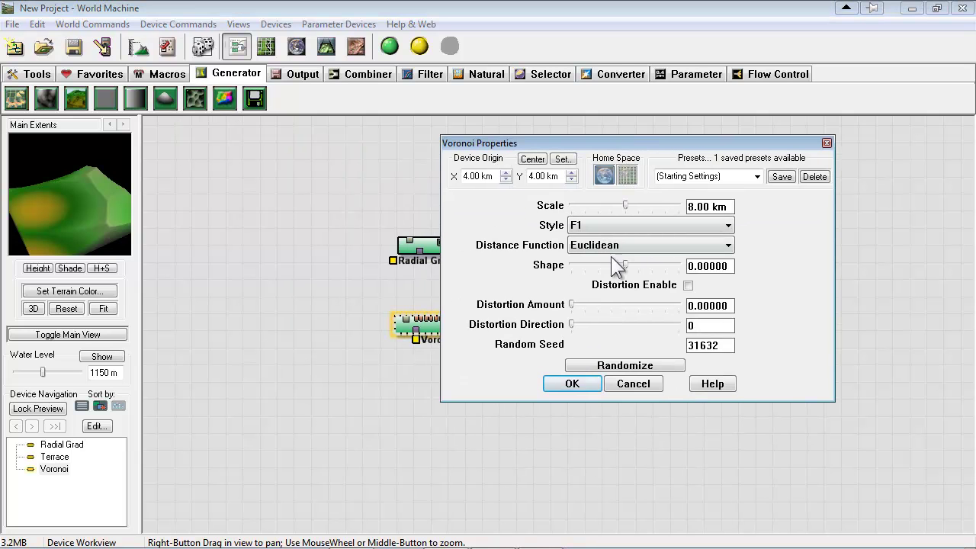
click(620, 225)
click(620, 225)
mouse_move(623, 209)
mouse_down()
mouse_move(635, 202)
mouse_move(612, 208)
mouse_up()
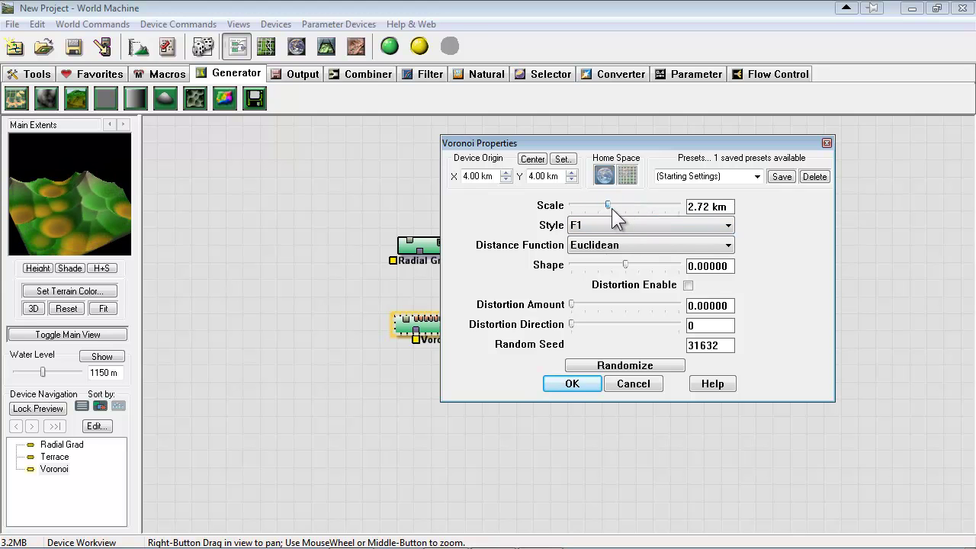
click(573, 384)
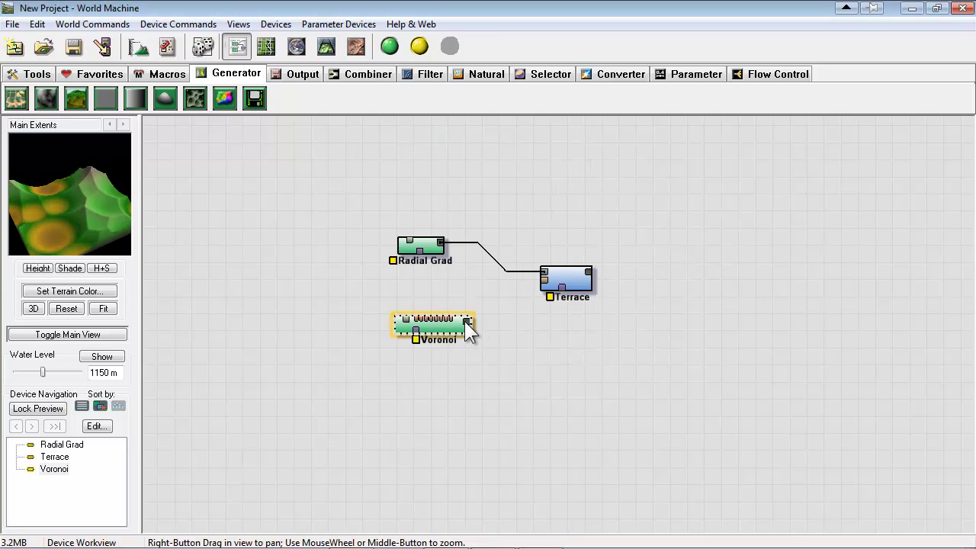
drag(469, 322, 584, 292)
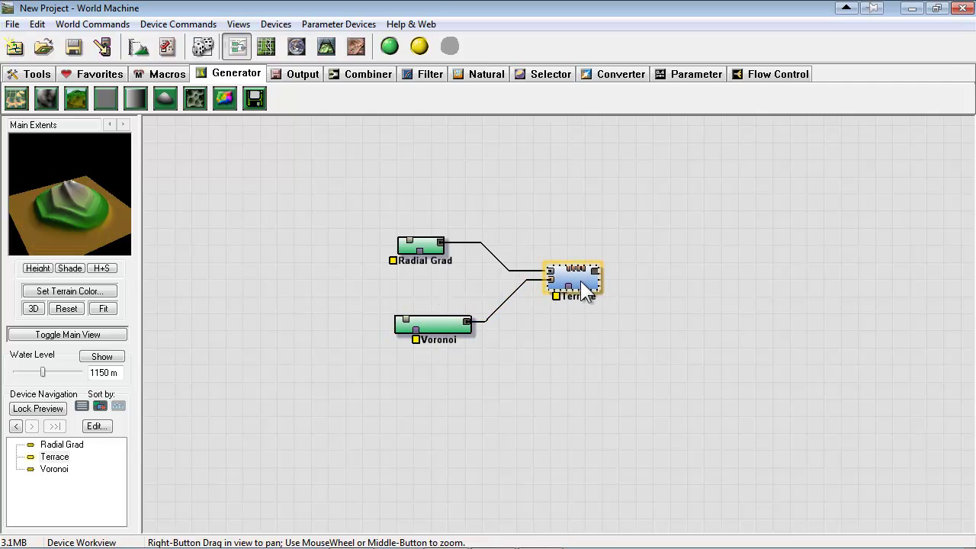
Change the Voronoi style to F1 Cells and reduce its scale to 1.81 km
double_click(432, 324)
drag(474, 144, 764, 203)
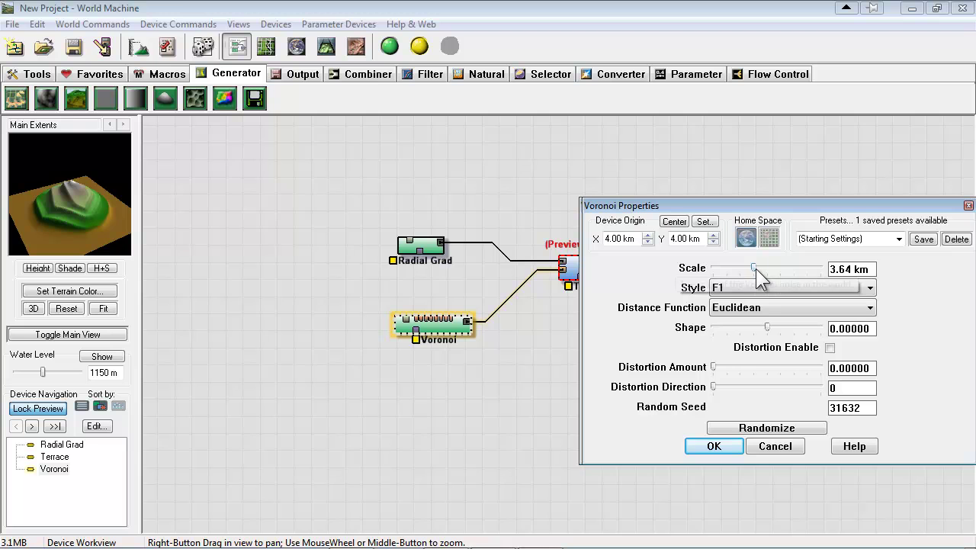
mouse_move(754, 268)
mouse_down()
mouse_move(733, 271)
mouse_move(776, 269)
mouse_move(734, 279)
mouse_move(752, 276)
mouse_up()
click(752, 288)
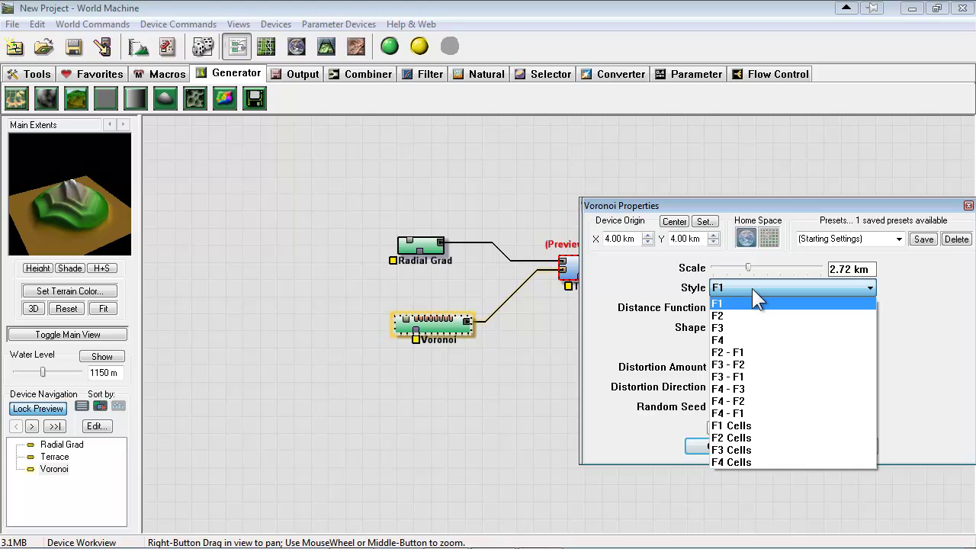
click(730, 429)
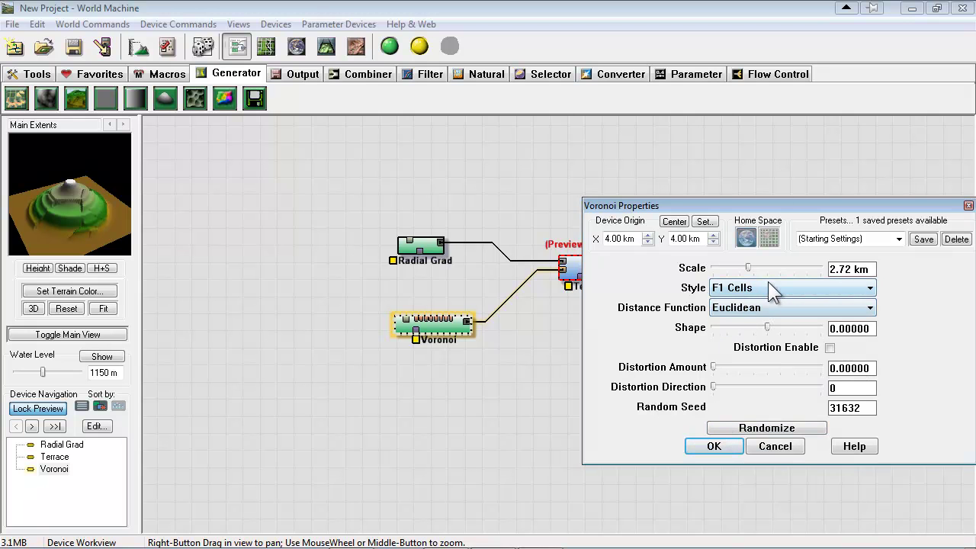
mouse_move(749, 268)
mouse_down()
mouse_move(740, 268)
mouse_move(761, 264)
mouse_move(743, 267)
mouse_up()
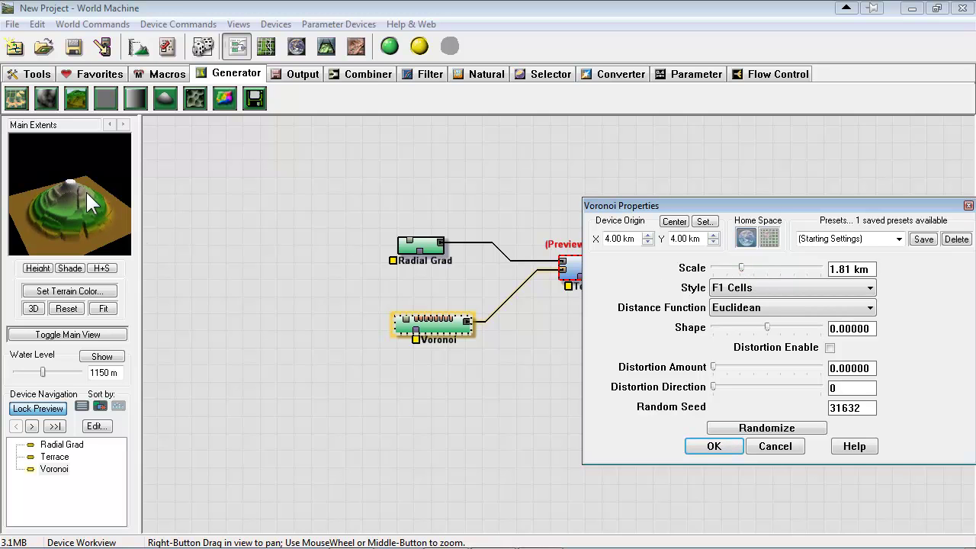
key(Return)
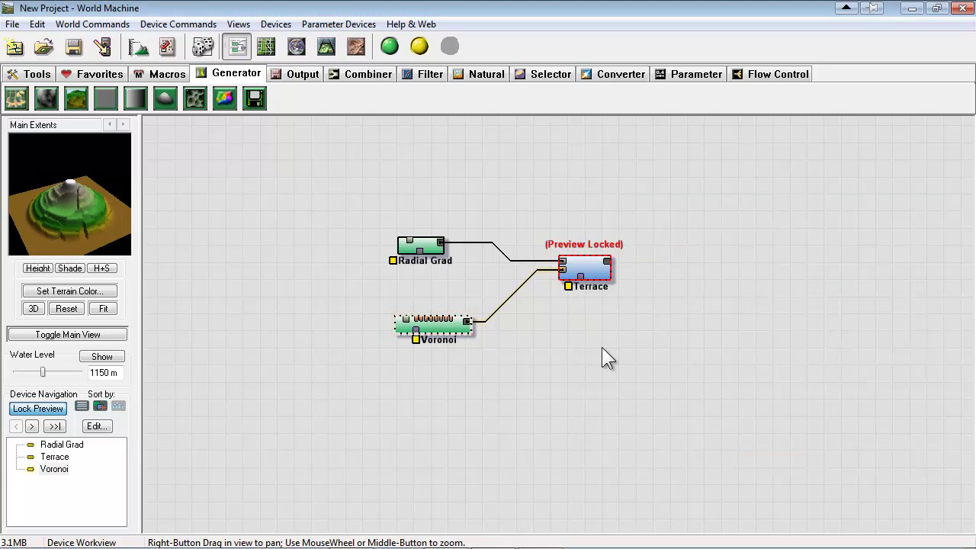
Set the Terrace filter's number of terraces to 7
mouse_move(595, 273)
mouse_down()
mouse_move(610, 267)
mouse_move(599, 267)
mouse_up()
double_click(600, 267)
drag(469, 199, 660, 199)
drag(616, 280, 615, 279)
key(Return)
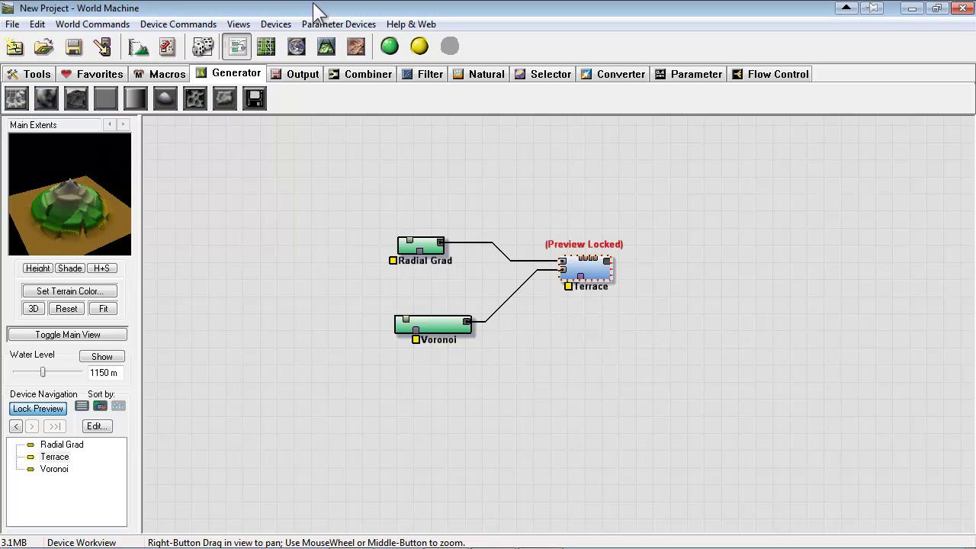
Orbit the terraced mountain in the 3D View to inspect it from several angles
click(328, 44)
drag(715, 403, 580, 274)
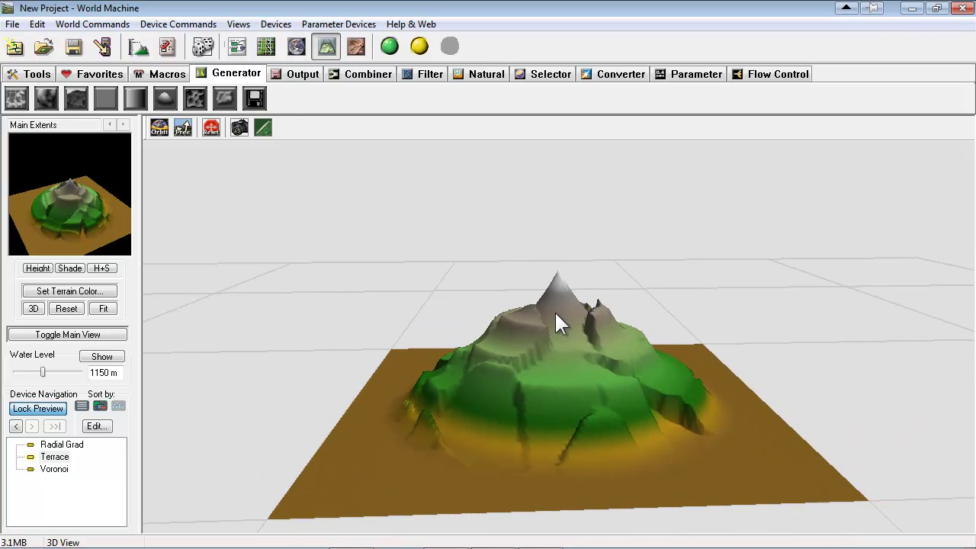
mouse_move(555, 312)
mouse_down()
mouse_move(499, 331)
mouse_move(546, 317)
mouse_up()
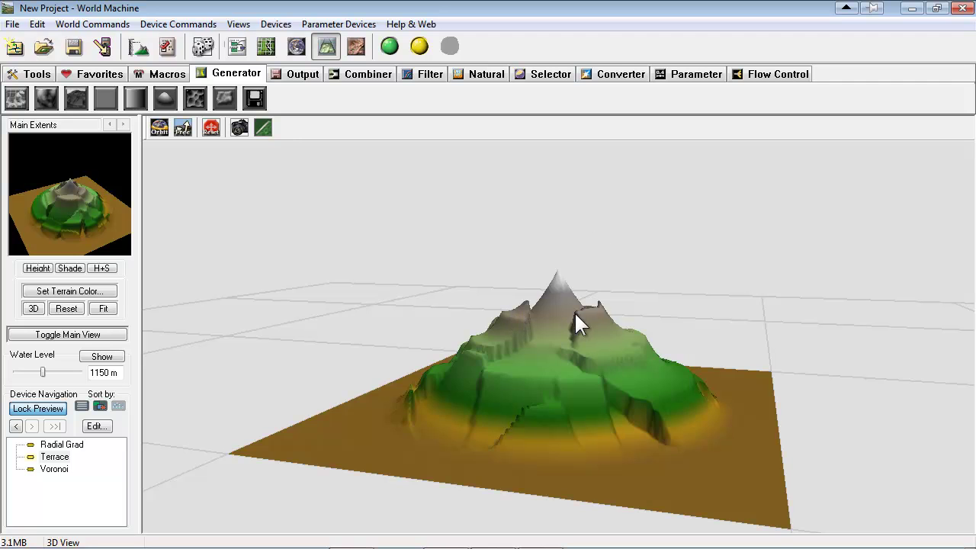
drag(576, 314, 582, 351)
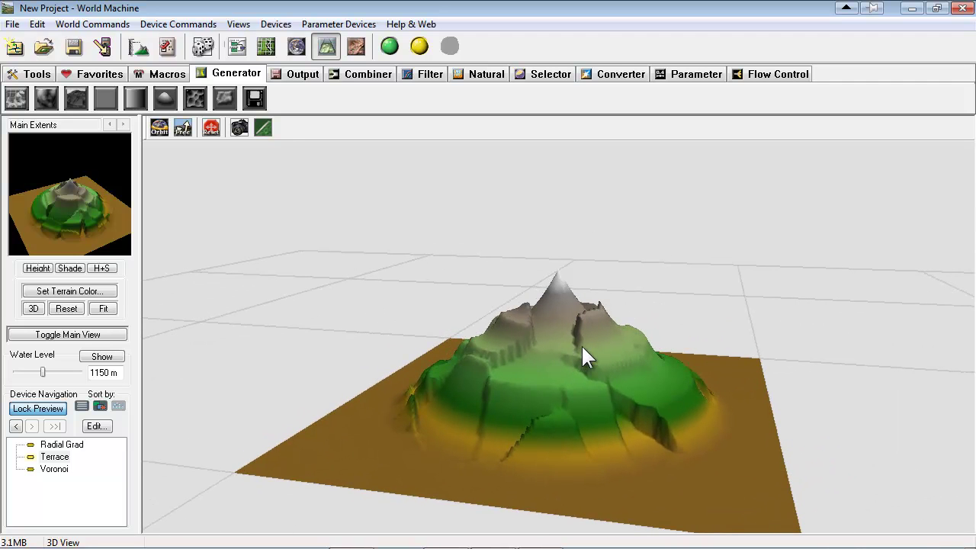
Back in the device graph, add a Curves filter fed by Terrace with a linear curve
click(235, 46)
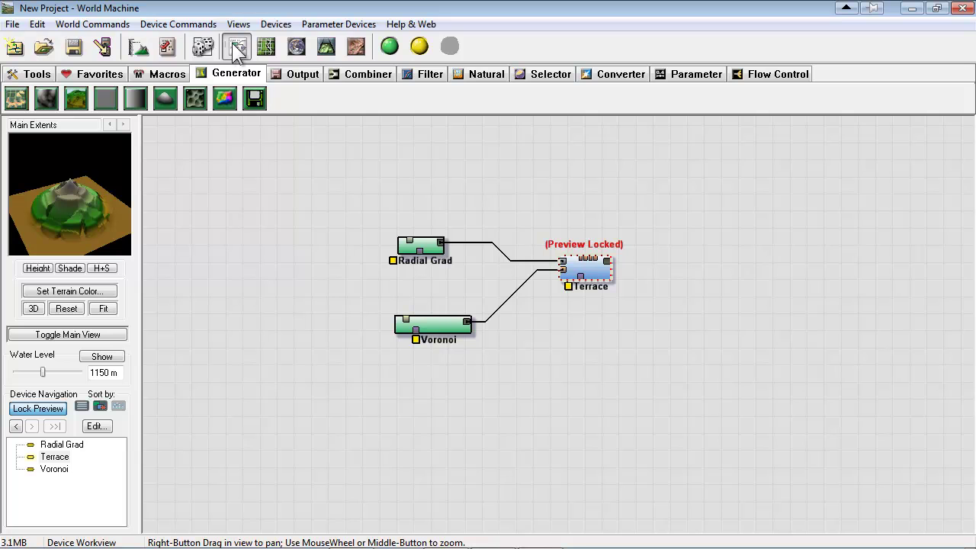
right_drag(639, 386, 572, 425)
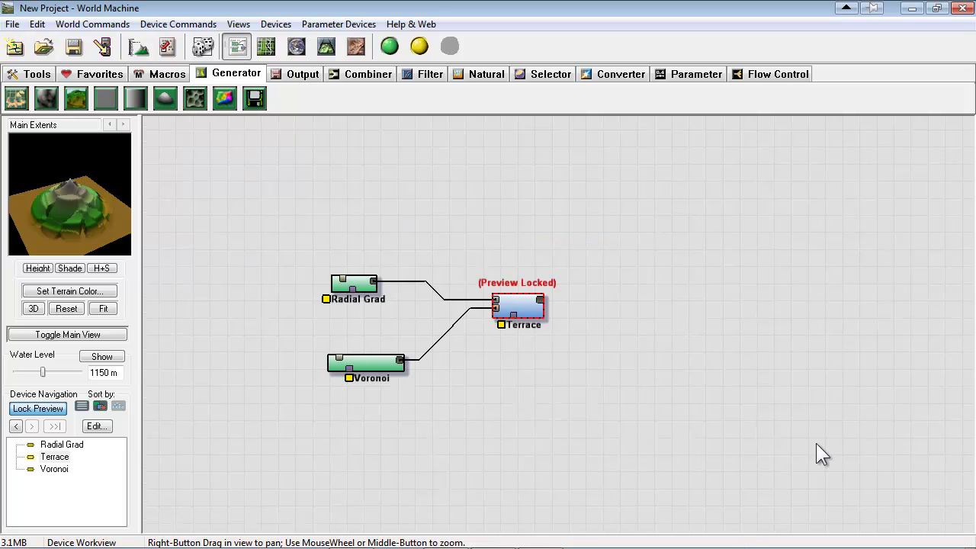
right_drag(561, 378, 554, 351)
click(430, 77)
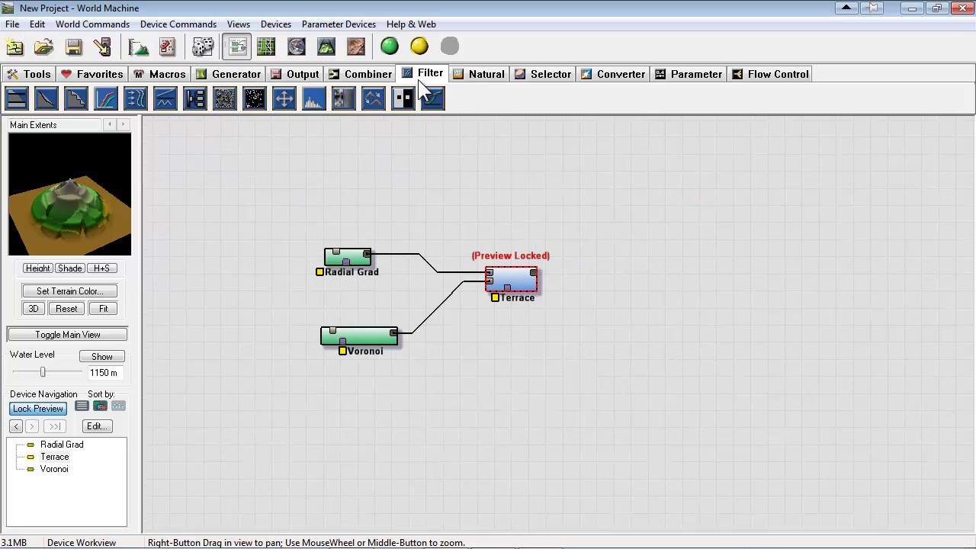
click(107, 98)
click(631, 290)
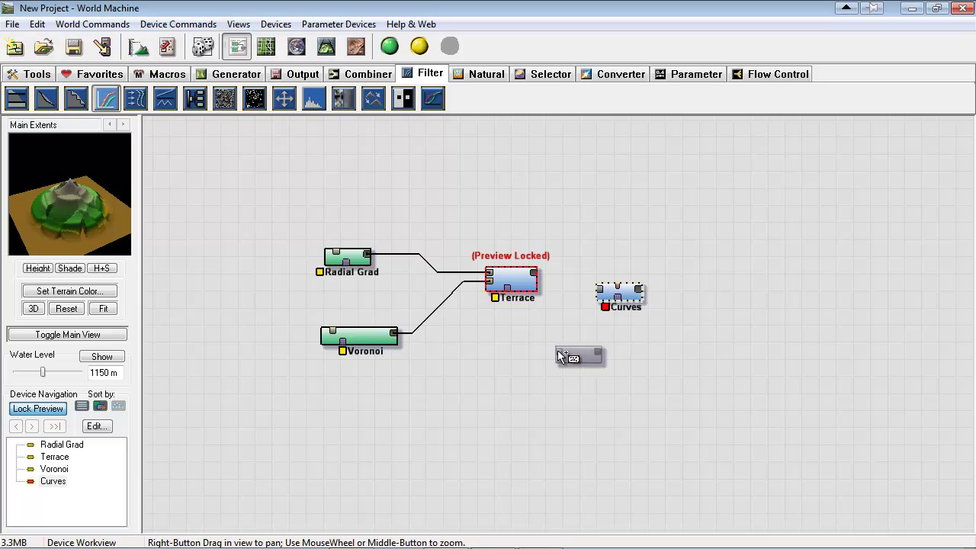
right_drag(572, 355, 547, 347)
drag(510, 264, 577, 286)
double_click(580, 283)
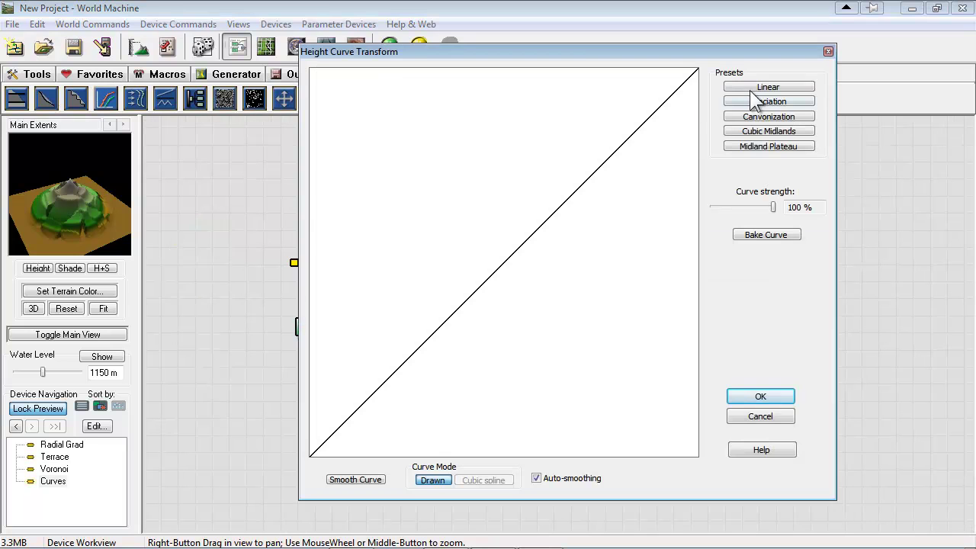
click(756, 87)
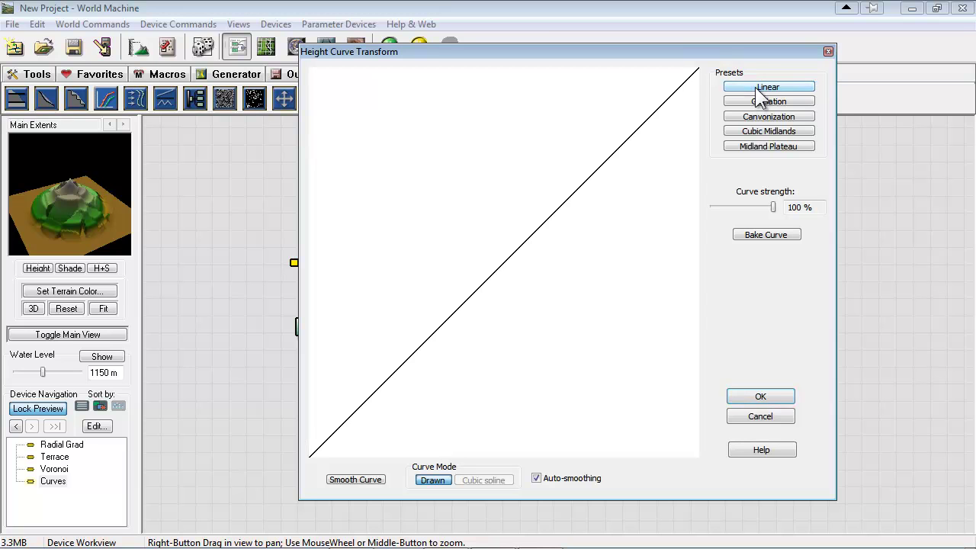
click(758, 418)
Move the preview lock onto the Curves device and tidy its position
click(39, 408)
click(500, 272)
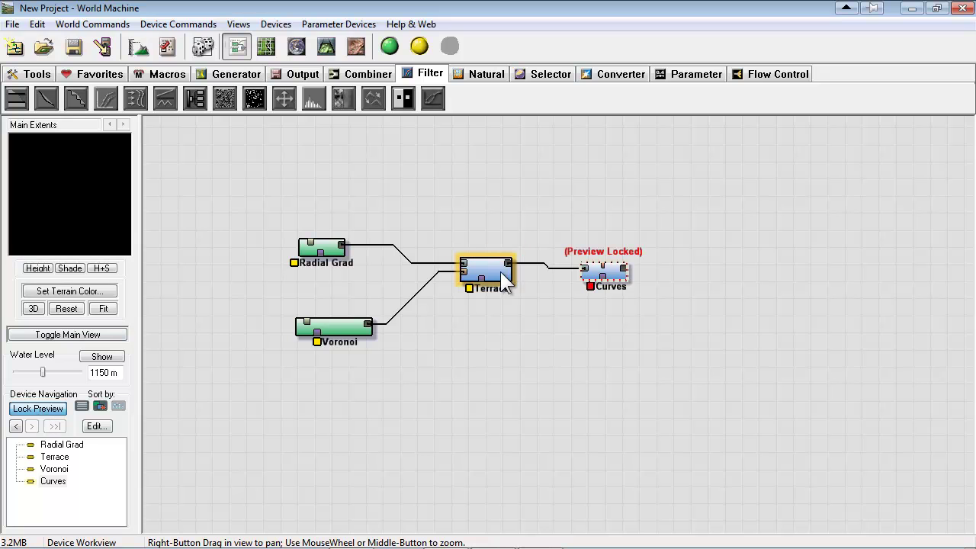
mouse_move(619, 276)
mouse_down()
mouse_move(641, 279)
mouse_move(604, 276)
mouse_up()
click(488, 267)
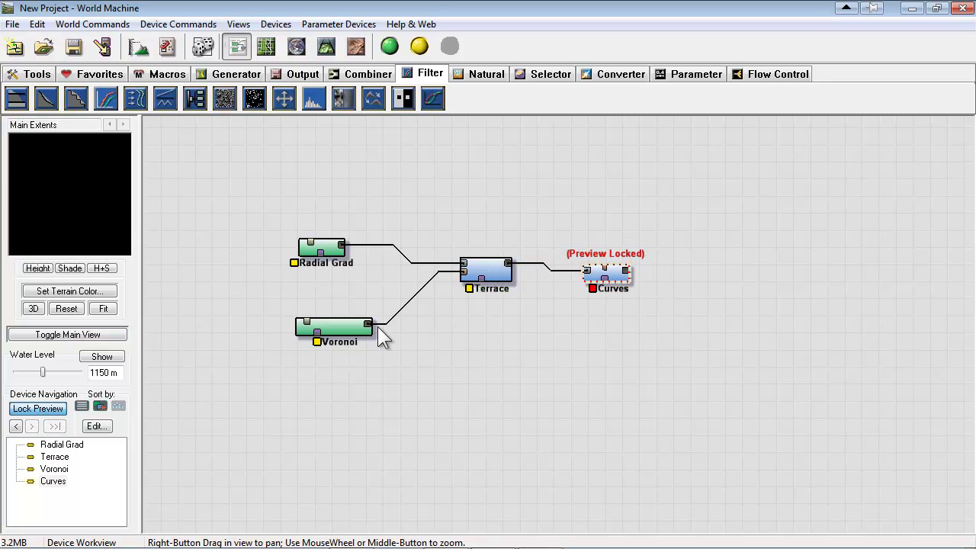
click(38, 408)
Try the Glaciation, Canyonization and Cubic Midlands curve presets, settling on Midland Plateau
double_click(622, 284)
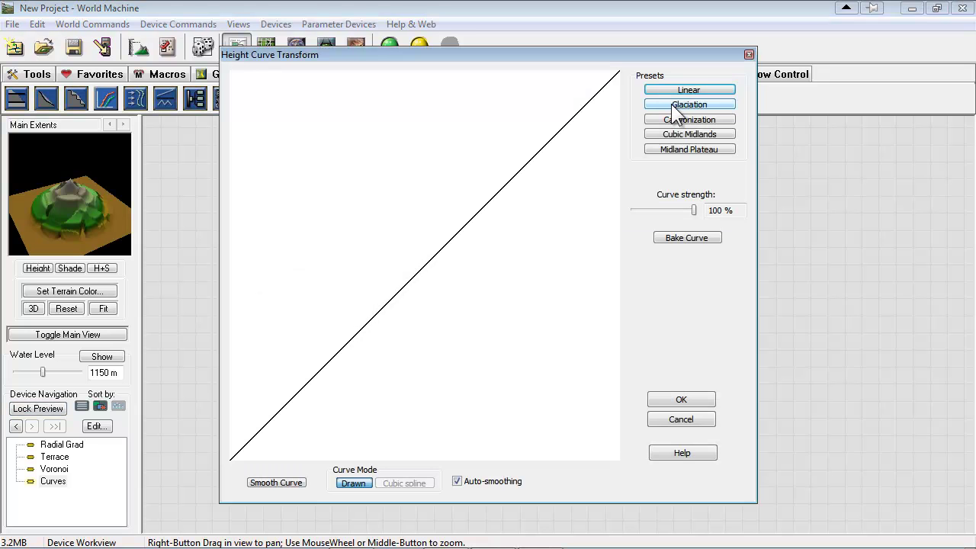
click(671, 103)
click(675, 89)
click(673, 104)
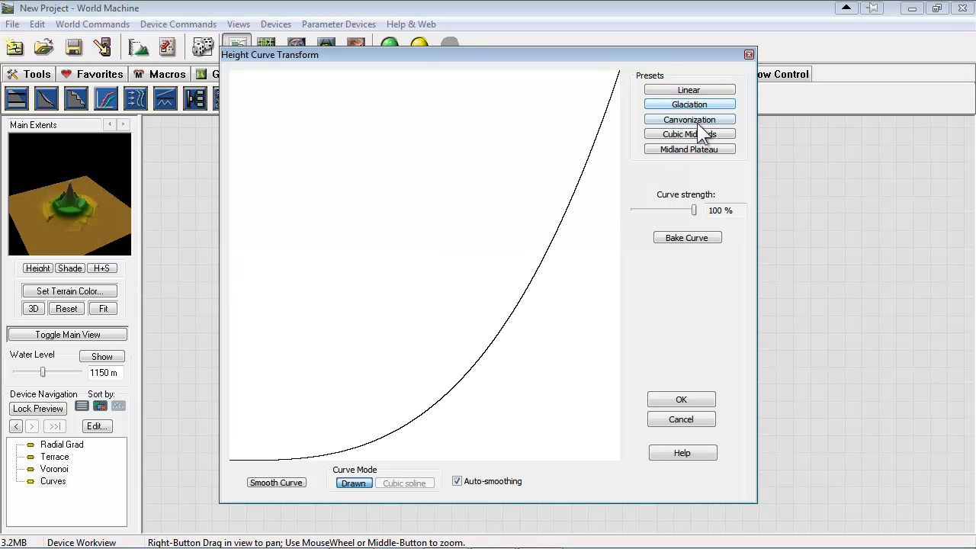
click(684, 122)
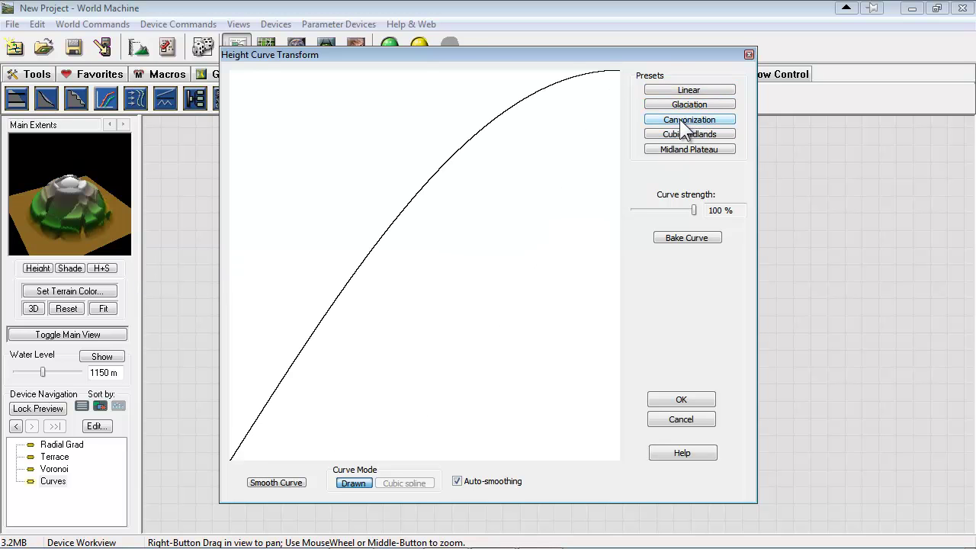
click(670, 149)
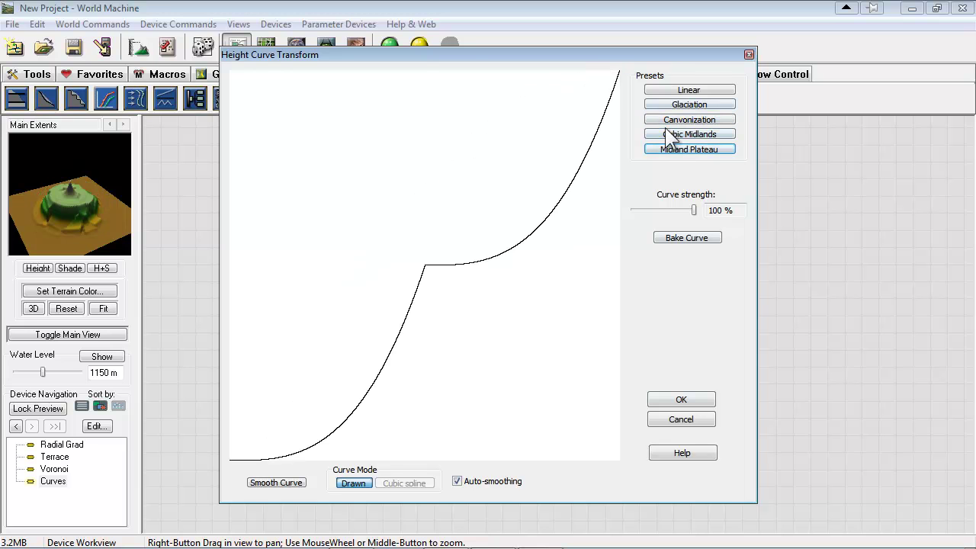
click(675, 89)
click(672, 104)
click(674, 122)
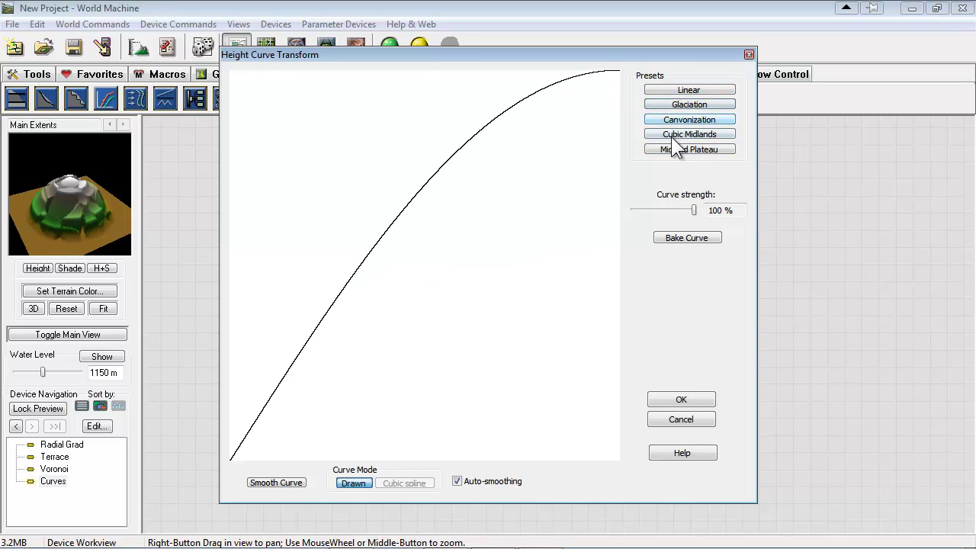
click(671, 137)
click(672, 149)
Draw the height curve freehand so the mountain flattens into a low plateau
mouse_move(267, 452)
mouse_down()
mouse_move(385, 285)
mouse_move(493, 163)
mouse_move(539, 136)
mouse_move(686, 183)
mouse_up()
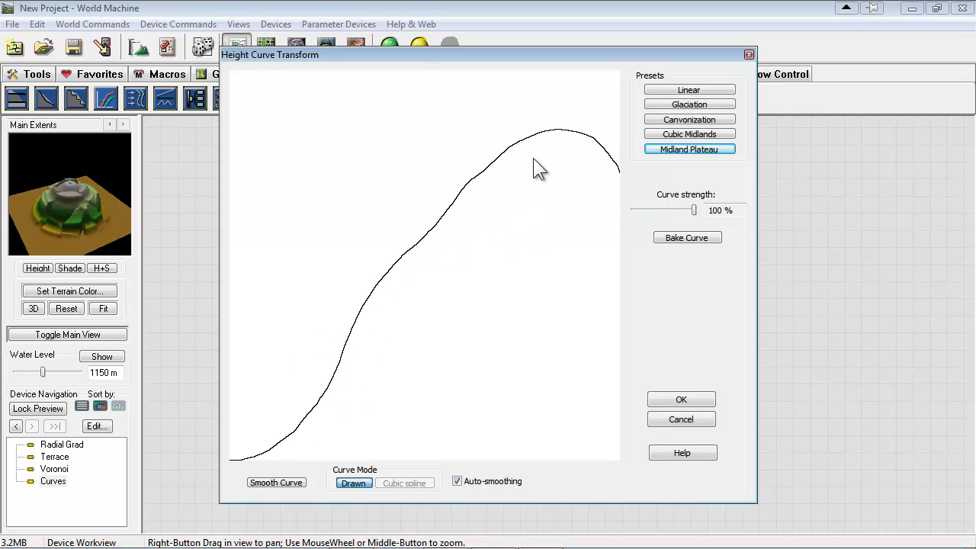
mouse_move(228, 456)
mouse_down()
mouse_move(442, 244)
mouse_move(514, 157)
mouse_move(718, 204)
mouse_up()
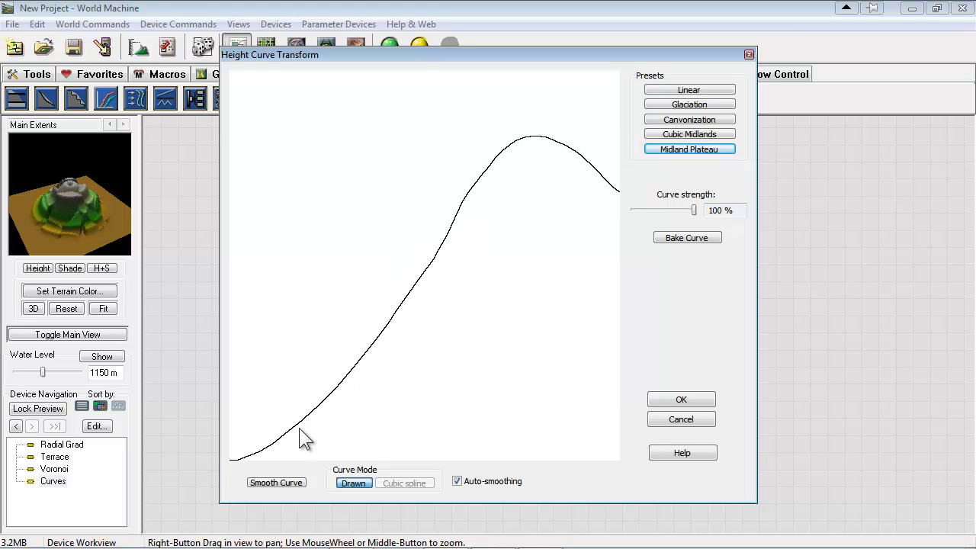
mouse_move(223, 461)
mouse_down()
mouse_move(281, 431)
mouse_move(383, 238)
mouse_move(440, 172)
mouse_move(514, 131)
mouse_move(536, 139)
mouse_move(620, 247)
mouse_up()
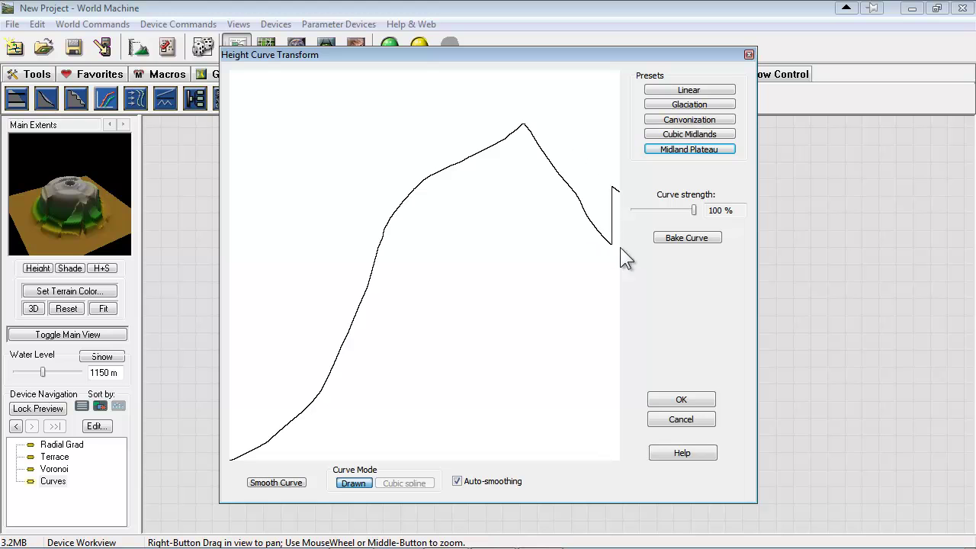
mouse_move(220, 477)
mouse_down()
mouse_move(365, 363)
mouse_move(525, 160)
mouse_move(621, 139)
mouse_up()
drag(375, 388, 569, 197)
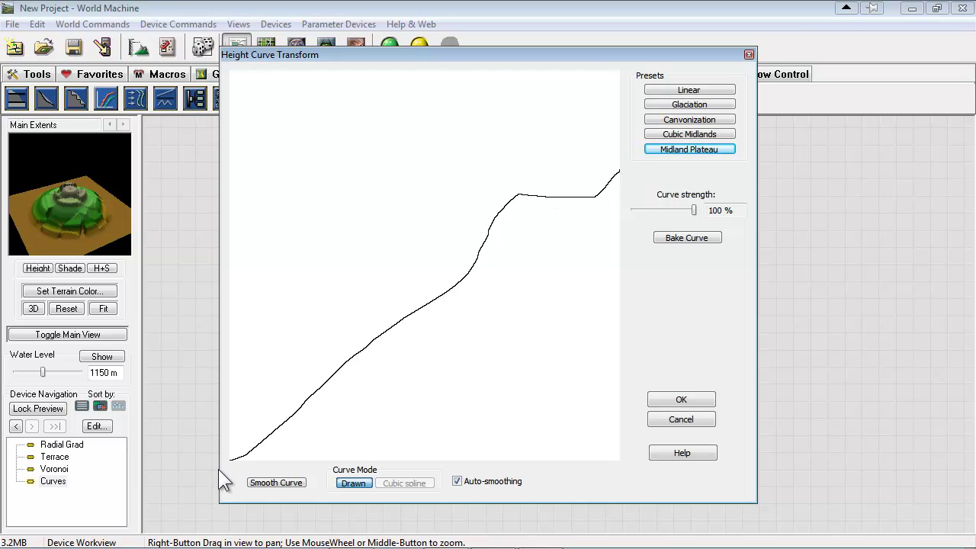
mouse_move(222, 467)
mouse_down()
mouse_move(343, 412)
mouse_move(461, 319)
mouse_move(528, 241)
mouse_move(608, 220)
mouse_up()
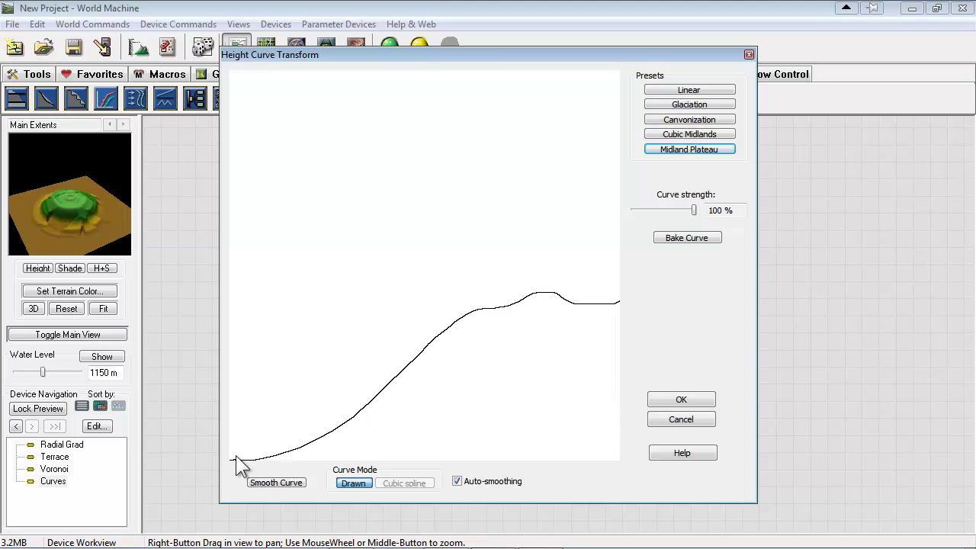
key(Return)
Raise the project build resolution from 513 to 1024 x 1024
click(236, 266)
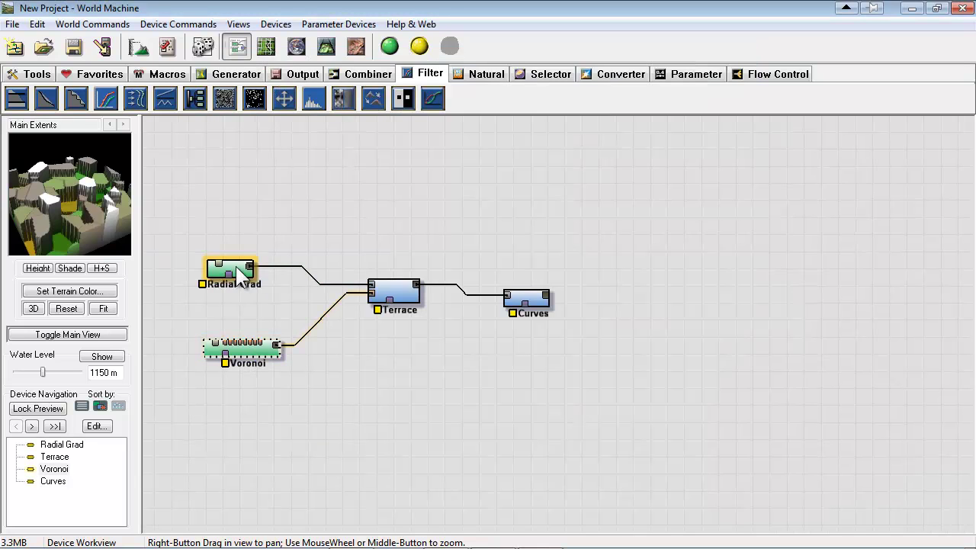
click(412, 312)
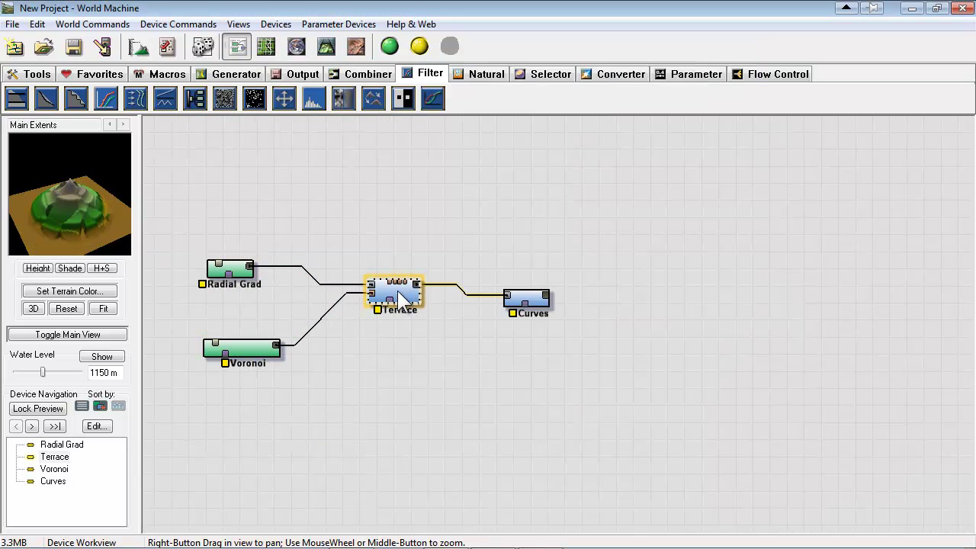
click(140, 47)
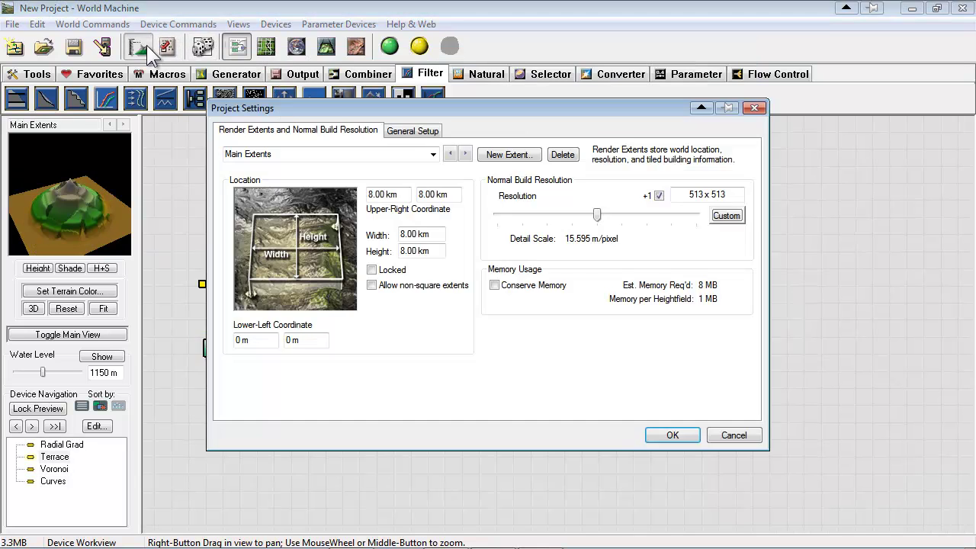
click(659, 195)
drag(604, 215, 627, 215)
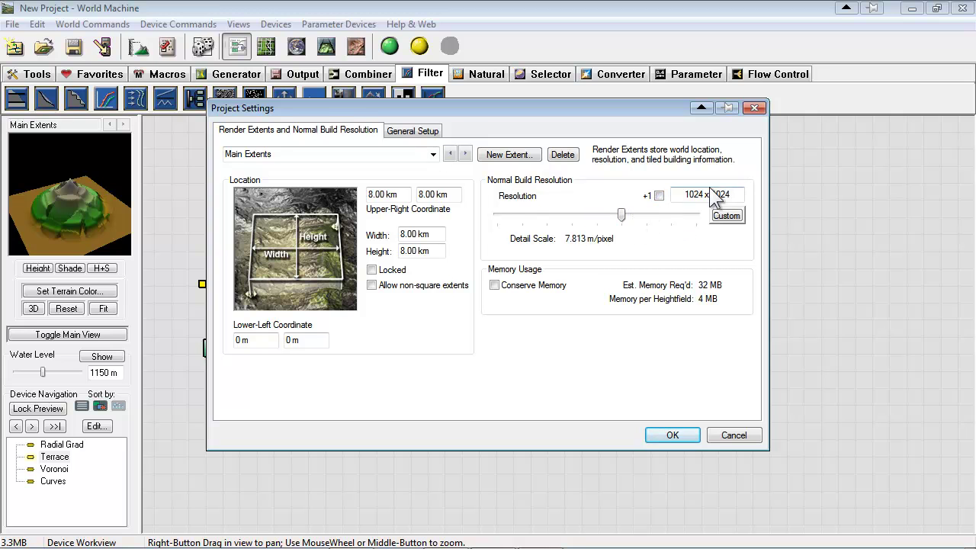
click(661, 434)
Add an Erosion device from the Natural devices and feed it the Curves output
click(543, 297)
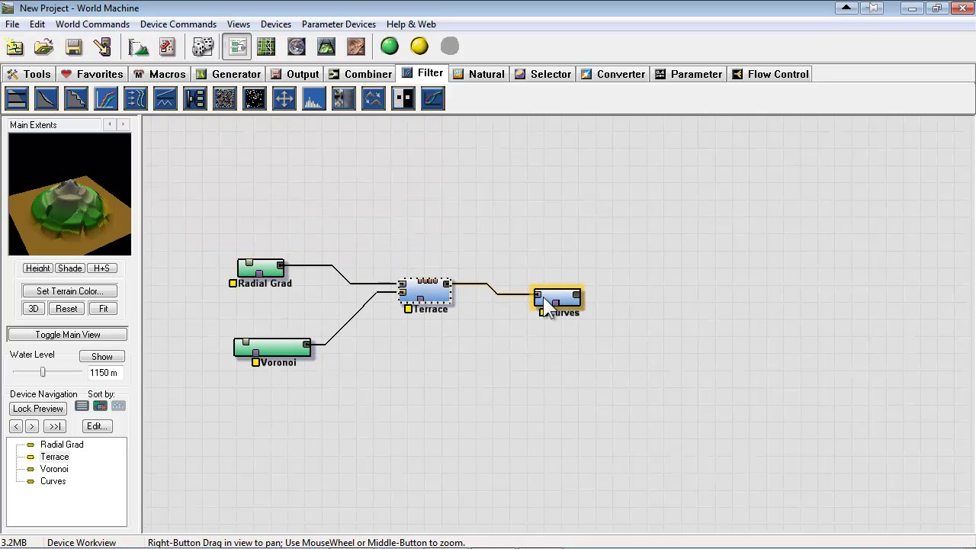
click(98, 74)
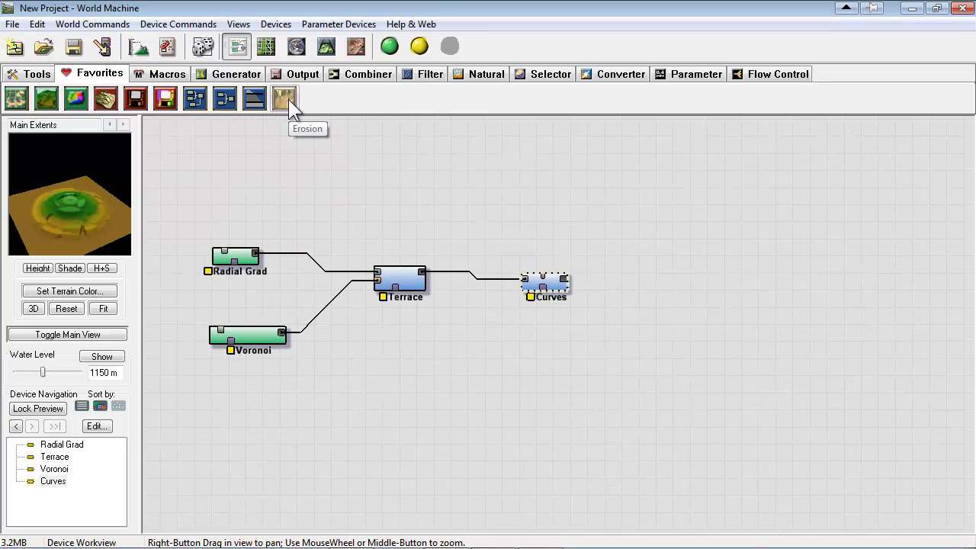
click(480, 76)
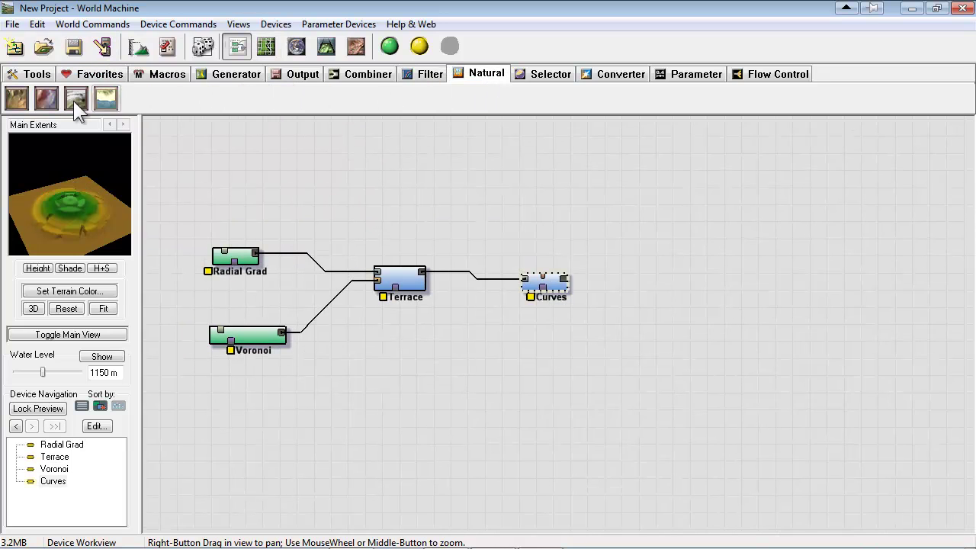
click(17, 98)
click(643, 287)
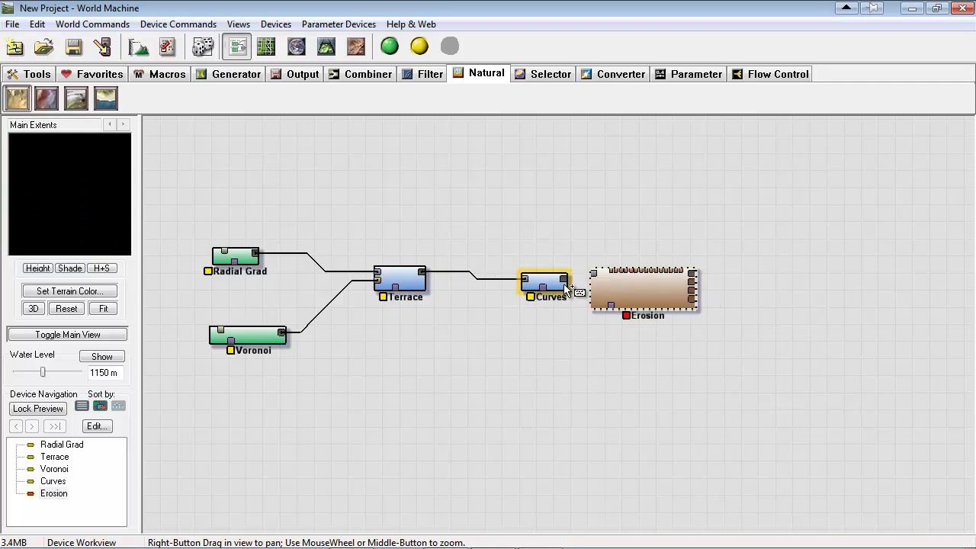
drag(566, 280, 592, 274)
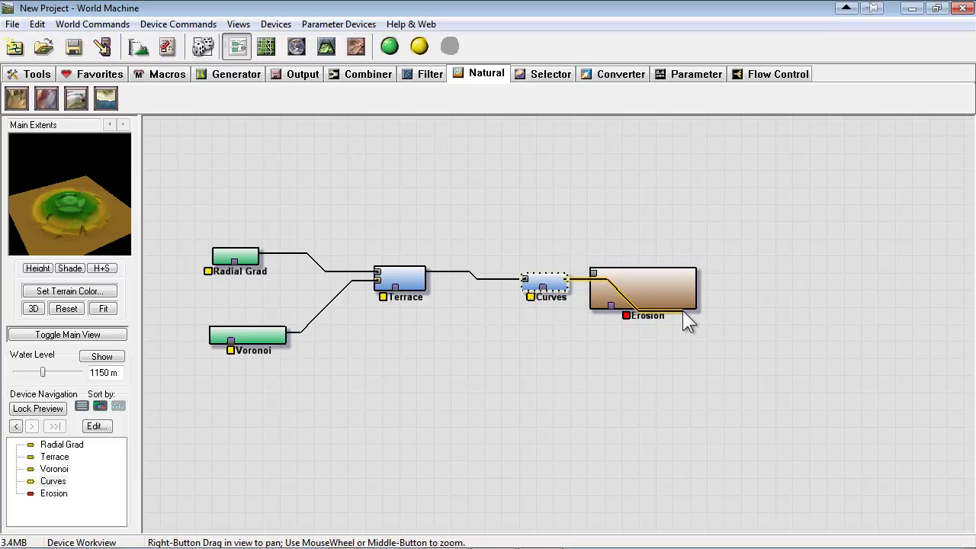
Give Erosion the Classic WM + Power preset, a shorter base duration and erosive power 0.407
double_click(637, 277)
click(589, 178)
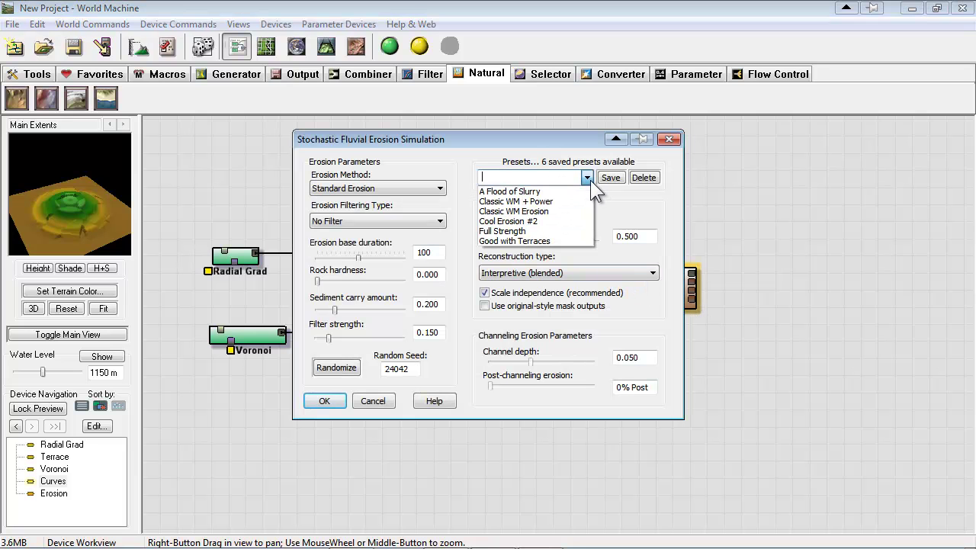
click(494, 202)
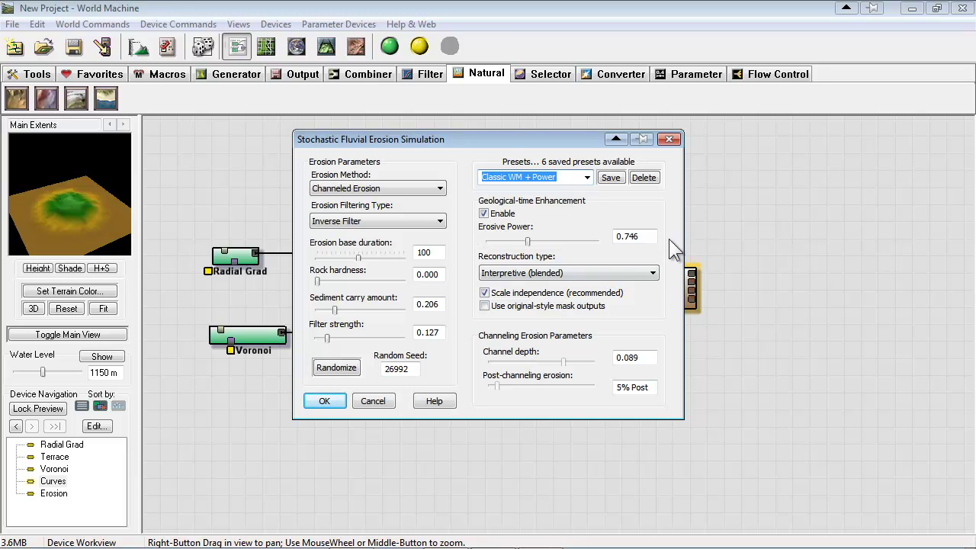
key(Return)
double_click(657, 288)
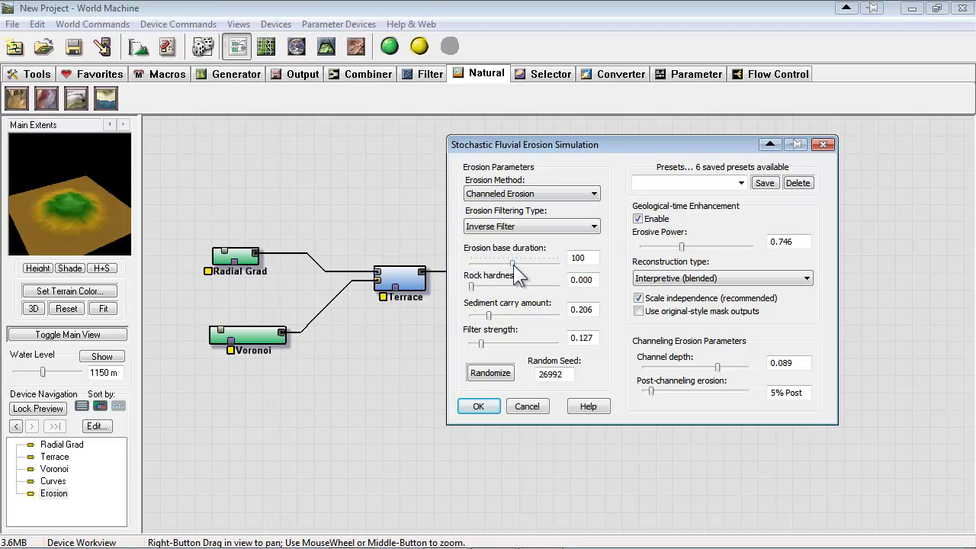
drag(511, 264, 477, 270)
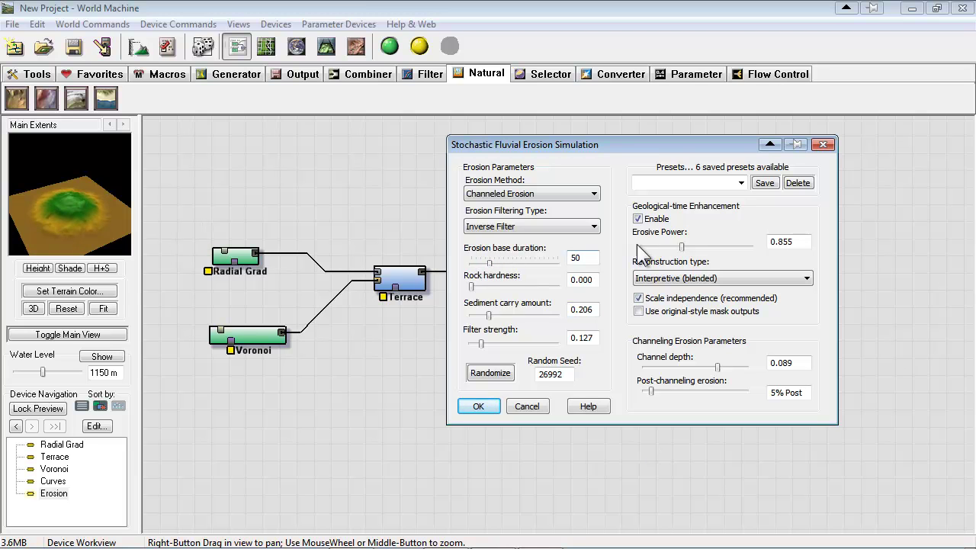
drag(677, 248, 658, 245)
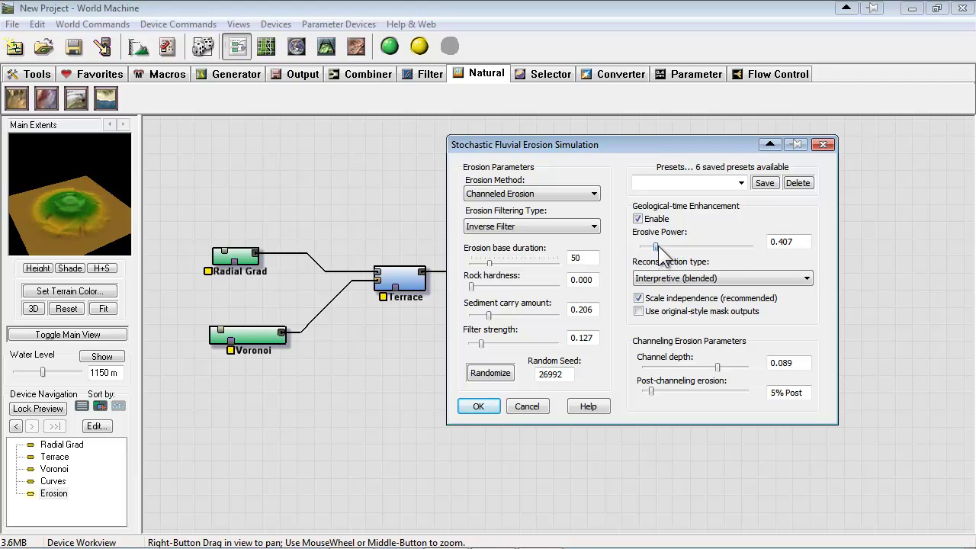
click(484, 406)
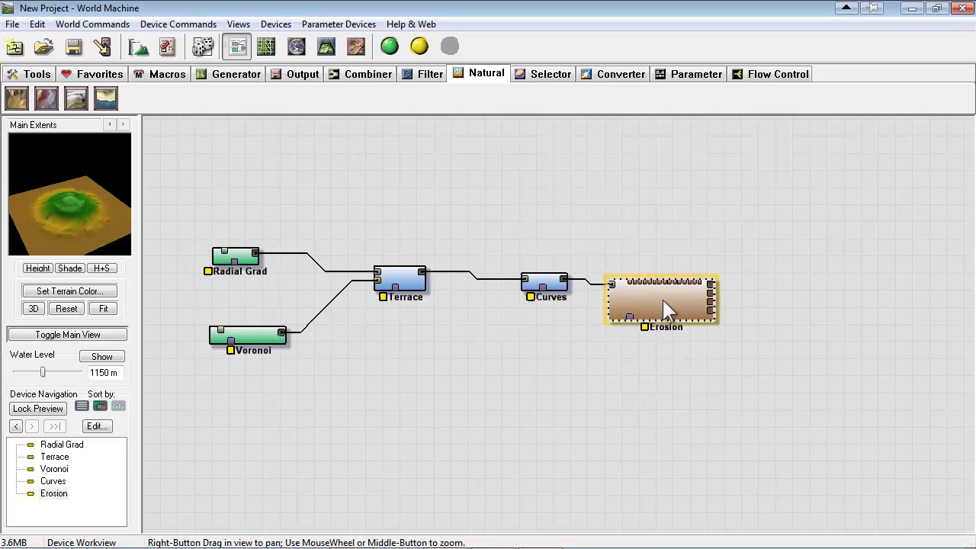
Nudge the Erosion node right and view the eroded mountain in full 3D
drag(668, 289, 697, 286)
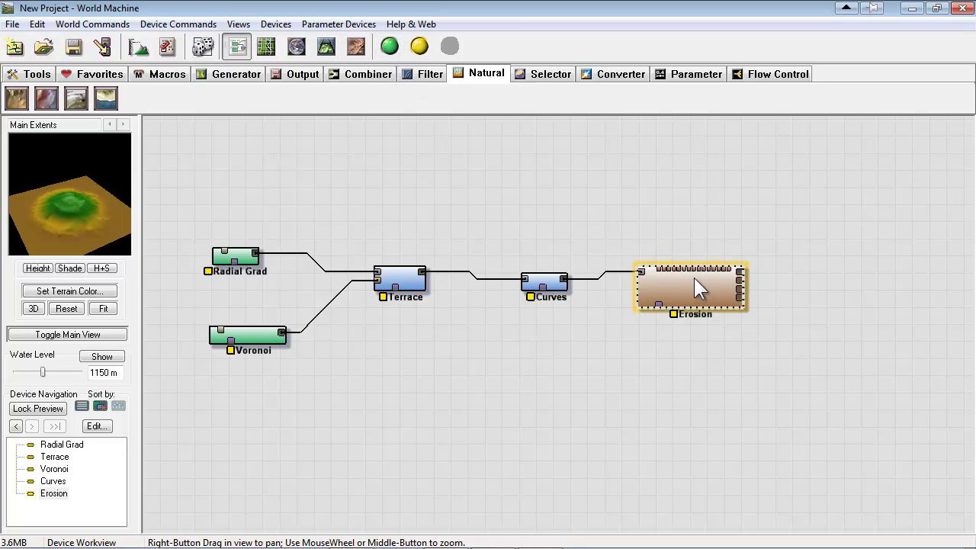
key(F4)
drag(579, 402, 556, 424)
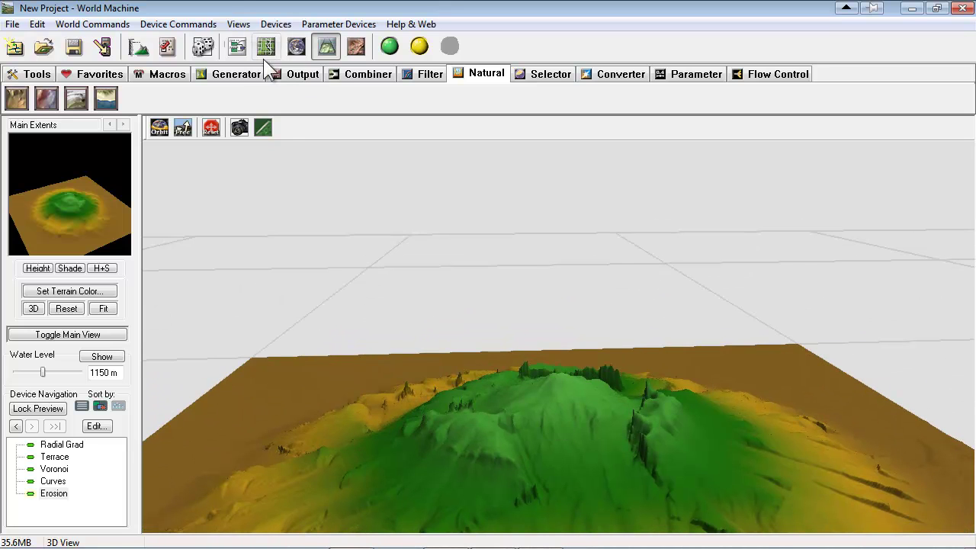
In the node graph, move Voronoi down-left and Terrace up-right to make room
click(237, 47)
right_drag(535, 353, 335, 296)
drag(357, 360, 360, 388)
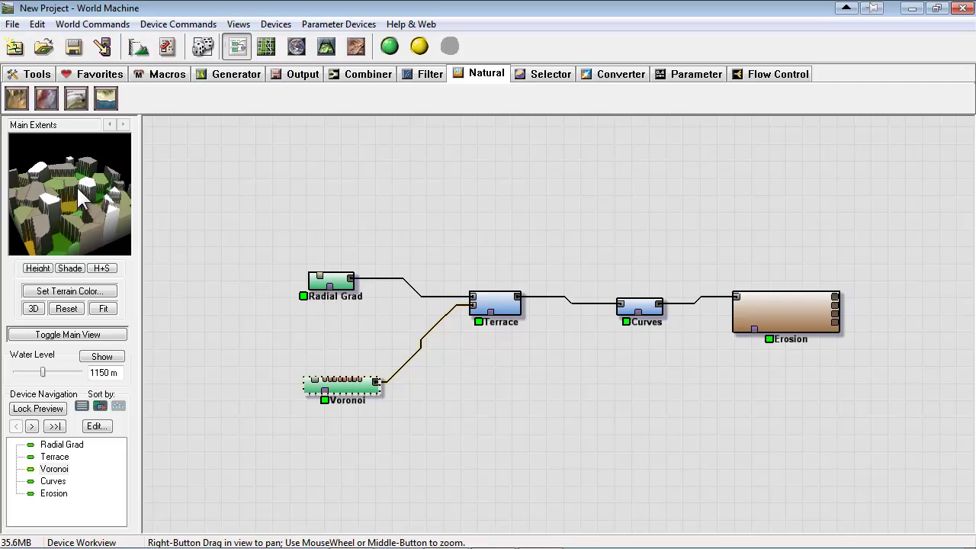
drag(84, 200, 45, 195)
drag(367, 397, 329, 414)
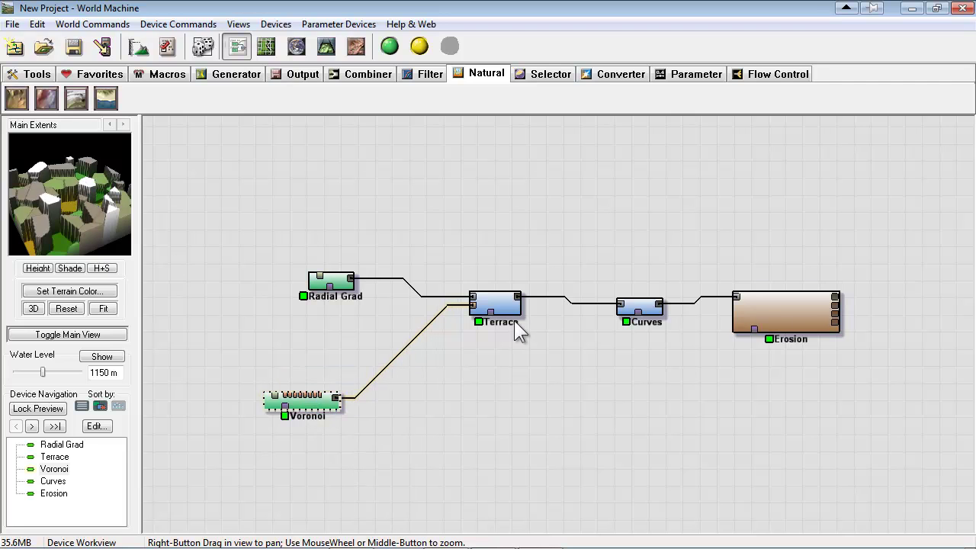
drag(516, 301, 549, 284)
click(309, 407)
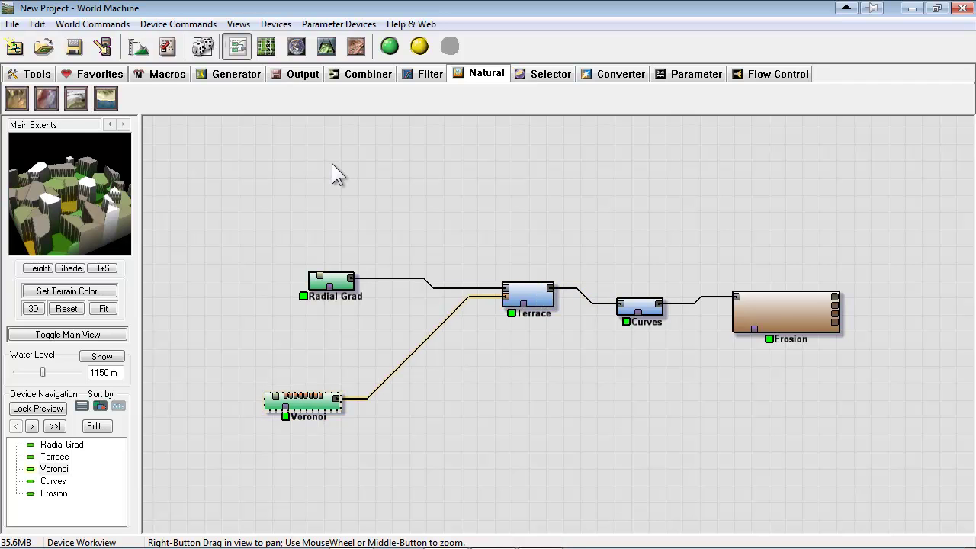
click(421, 74)
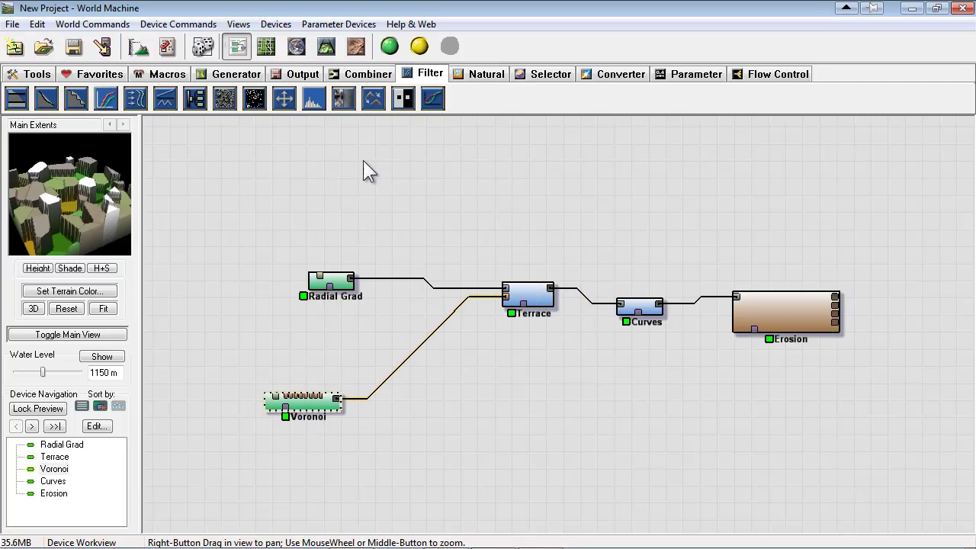
Insert a Blur node and route Voronoi's output through it toward Terrace
click(345, 100)
click(444, 355)
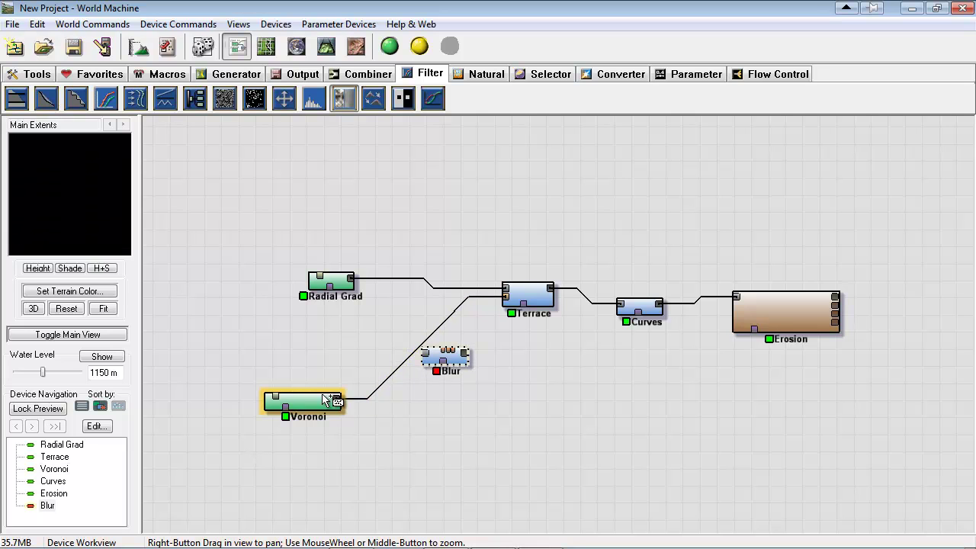
drag(337, 398, 427, 364)
Give the Blur node a small radius, then select the Erosion node
double_click(425, 361)
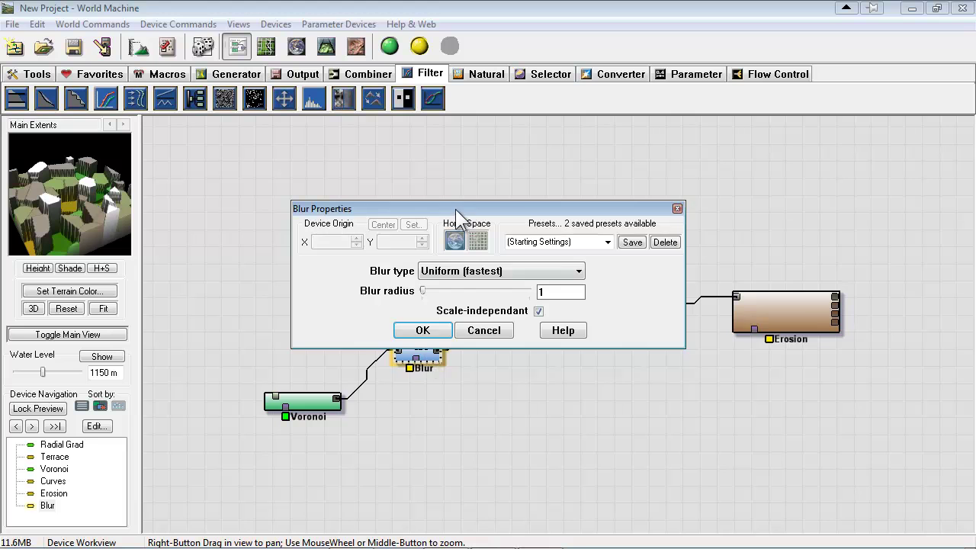
drag(460, 212, 583, 174)
click(548, 246)
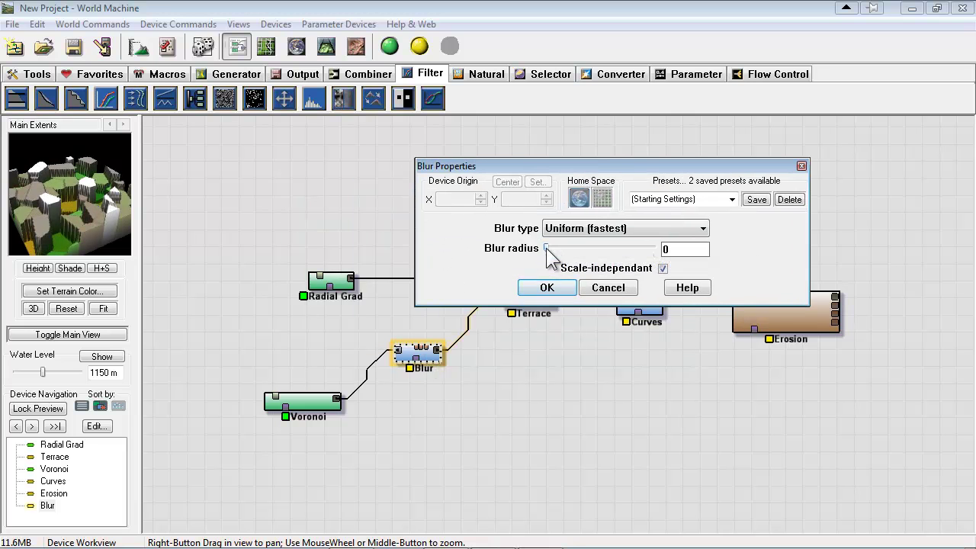
drag(547, 249, 550, 252)
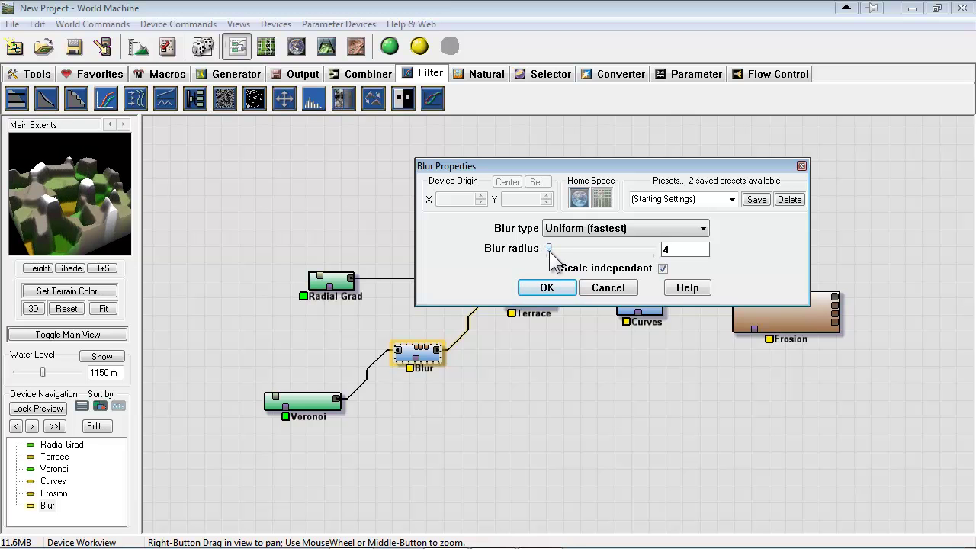
click(547, 287)
click(813, 310)
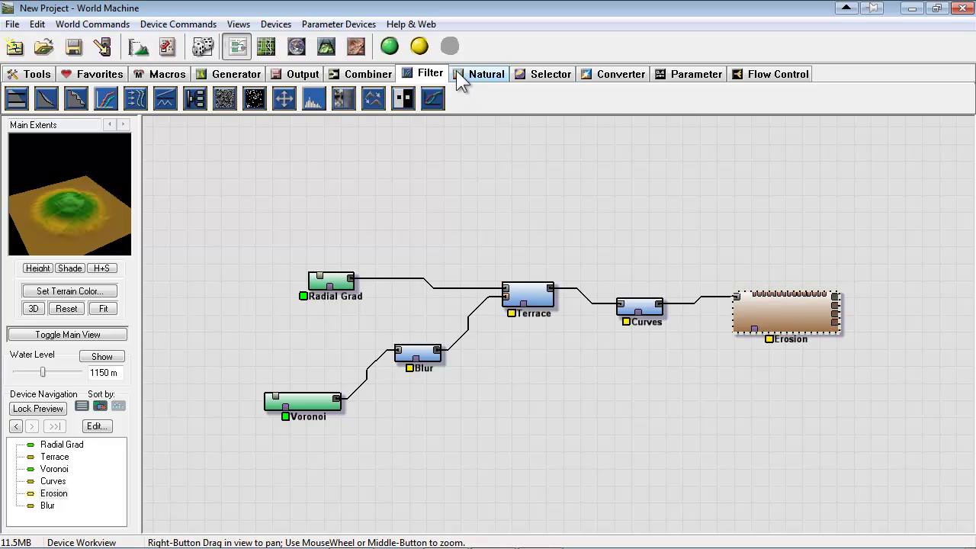
Build the terrain and zoom the 3D camera in close on the blurred mountain
click(389, 47)
scroll(646, 462, up, 5)
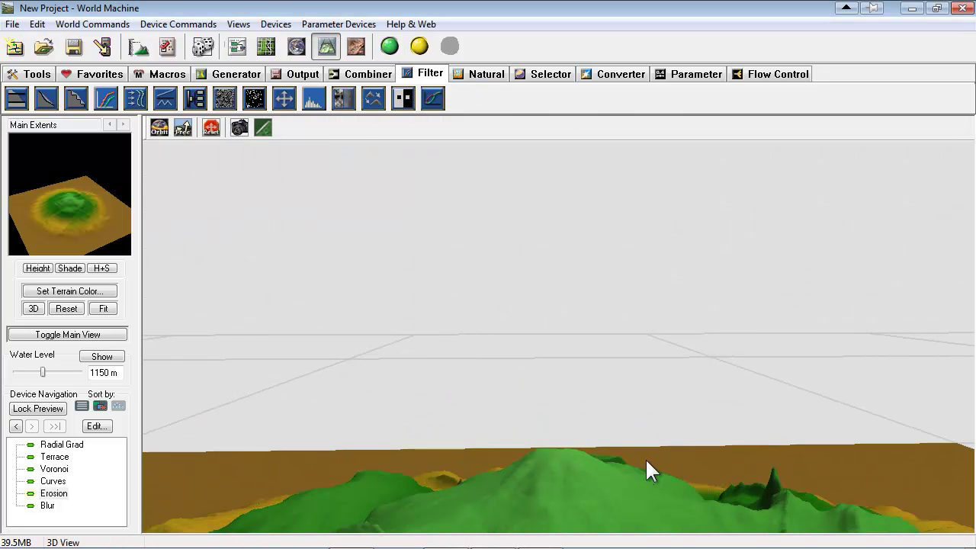
drag(647, 471, 559, 348)
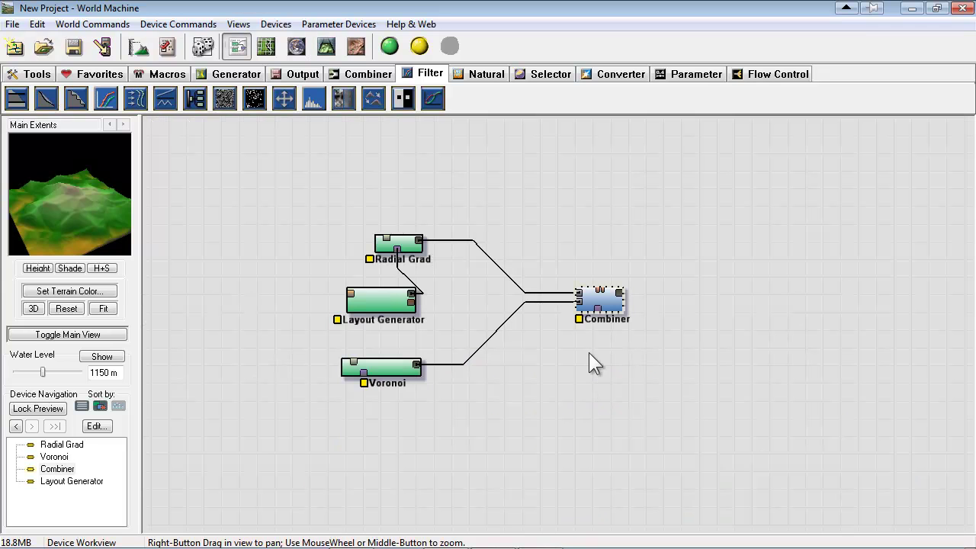
drag(400, 242, 400, 225)
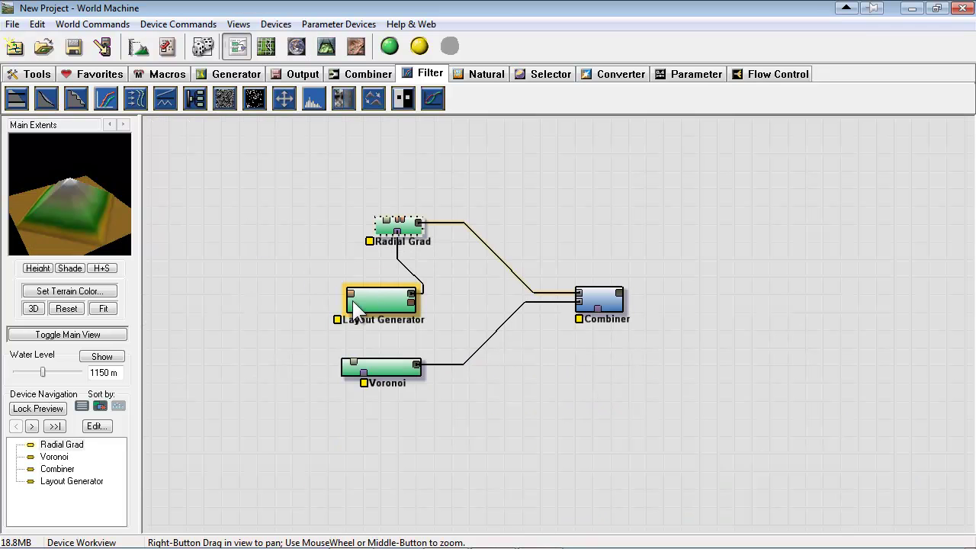
click(369, 302)
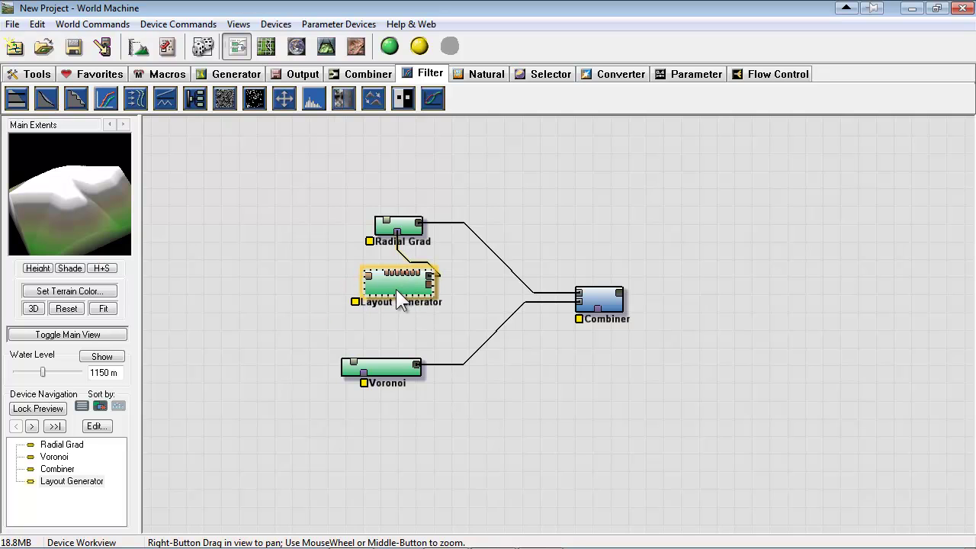
double_click(396, 289)
drag(342, 320, 337, 320)
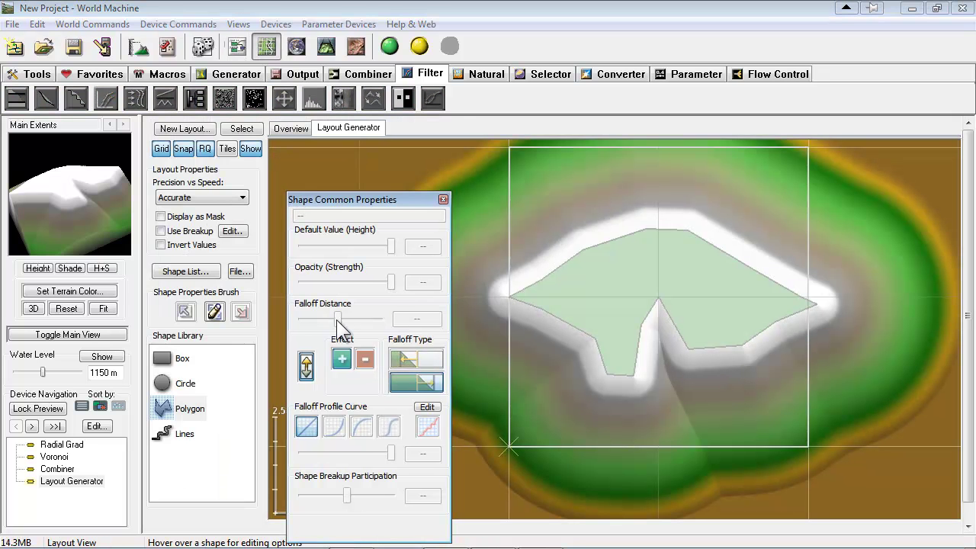
click(215, 272)
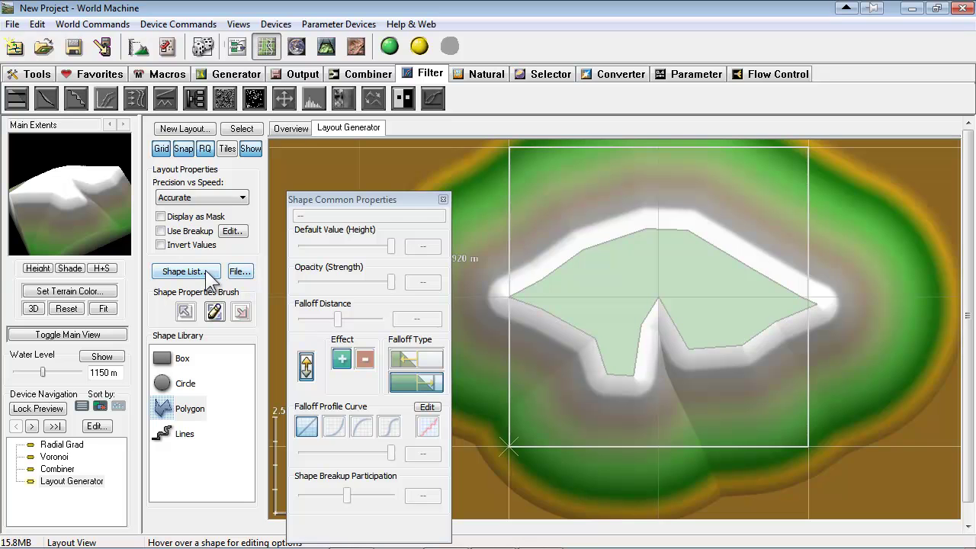
drag(393, 206, 395, 178)
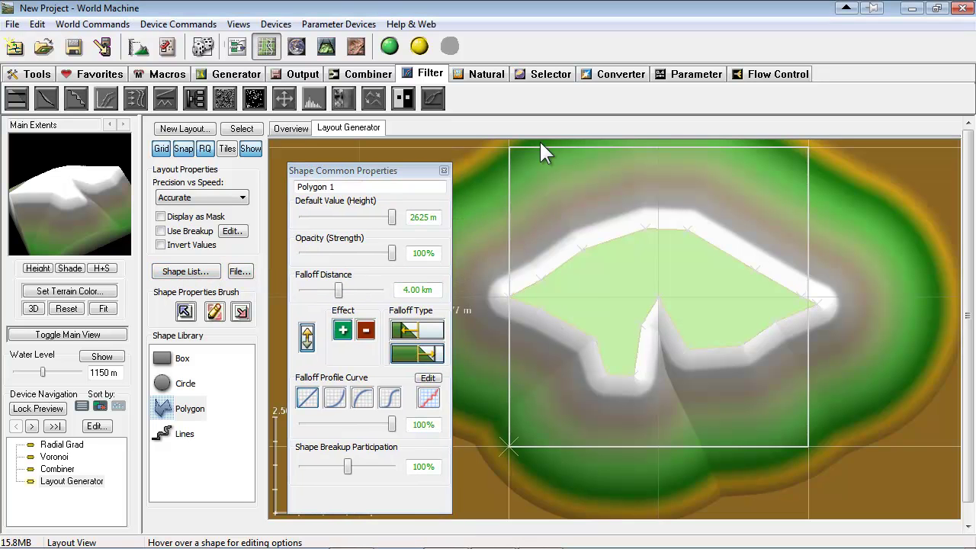
key(F5)
click(417, 227)
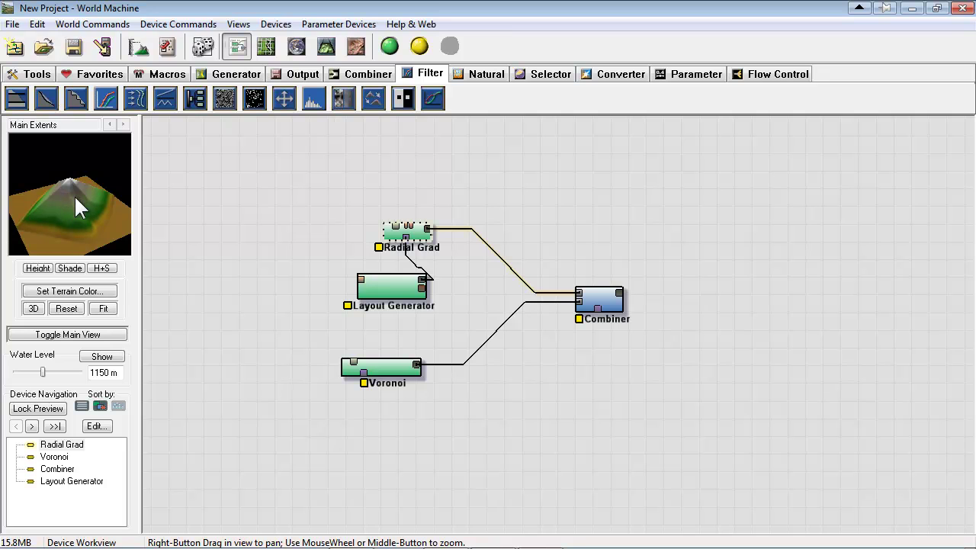
Nudge the Combiner and Voronoi nodes to tidy the graph layout
mouse_move(587, 295)
mouse_down()
mouse_move(621, 300)
mouse_move(584, 299)
mouse_up()
click(381, 368)
drag(382, 368, 372, 369)
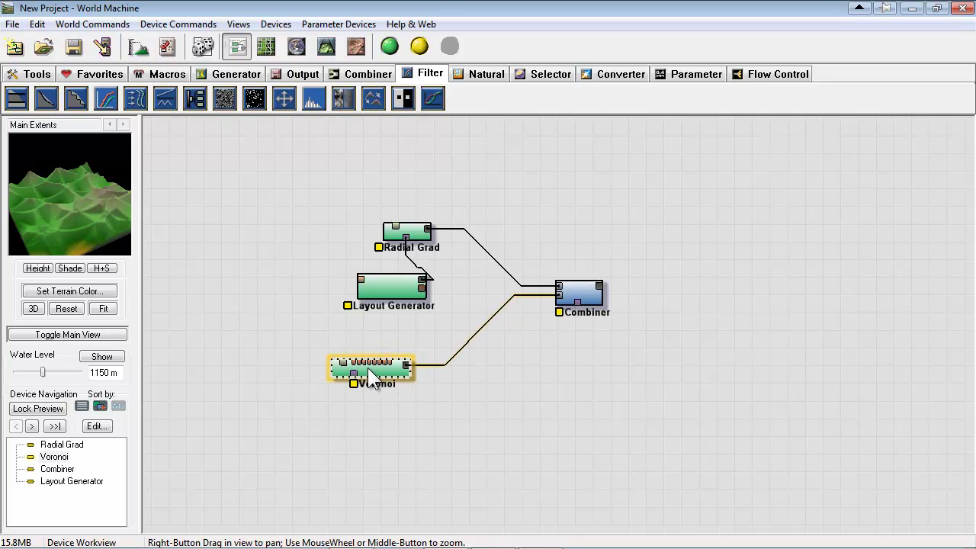
drag(597, 293, 623, 291)
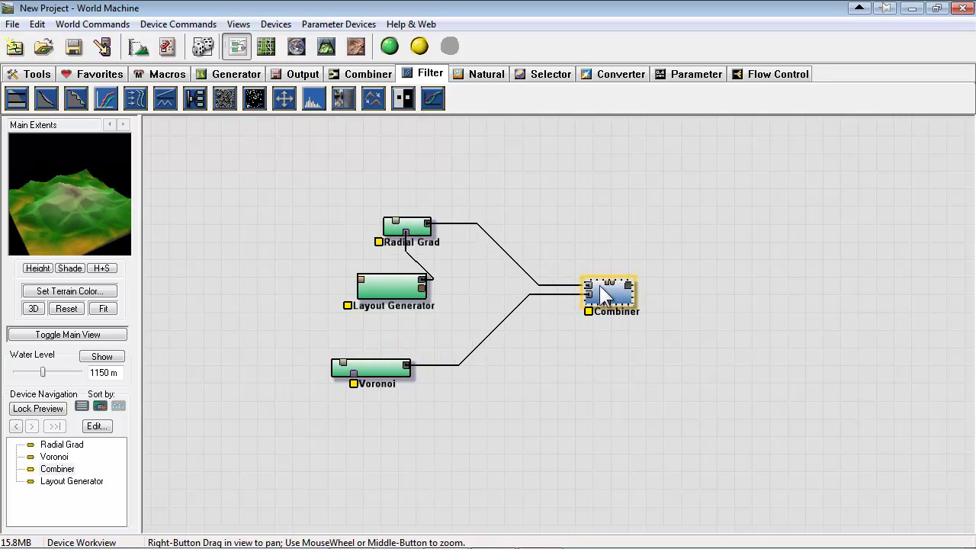
Switch the Combiner to a different combine method
double_click(610, 292)
click(550, 282)
click(460, 344)
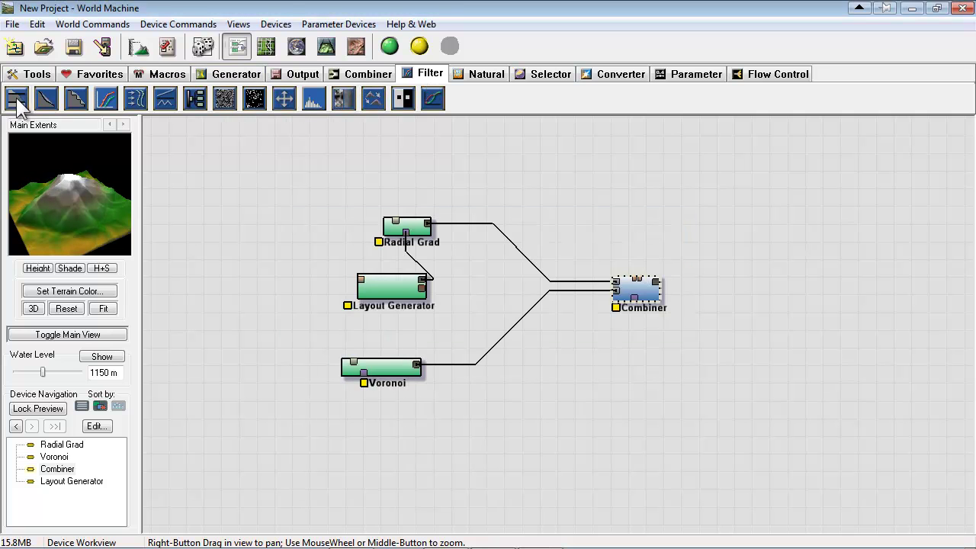
click(16, 101)
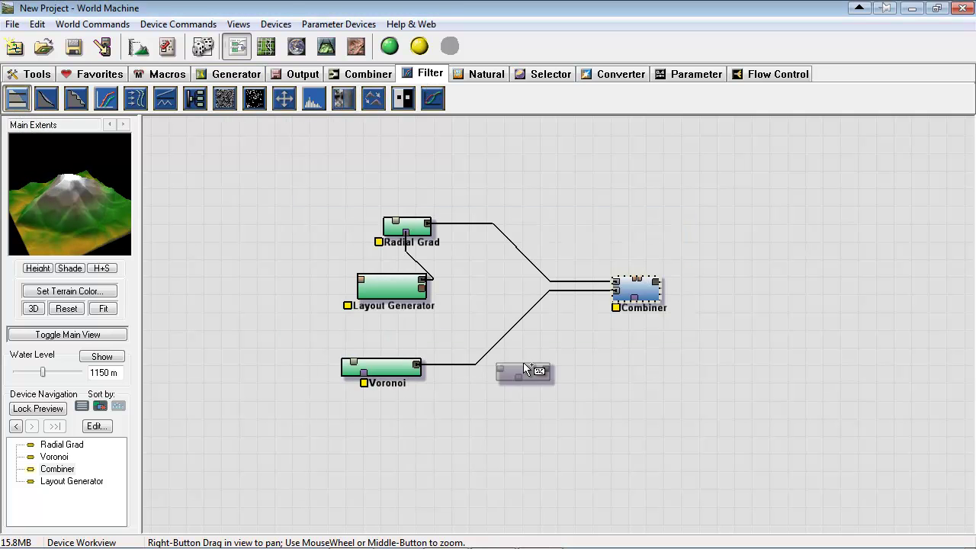
click(515, 340)
double_click(518, 343)
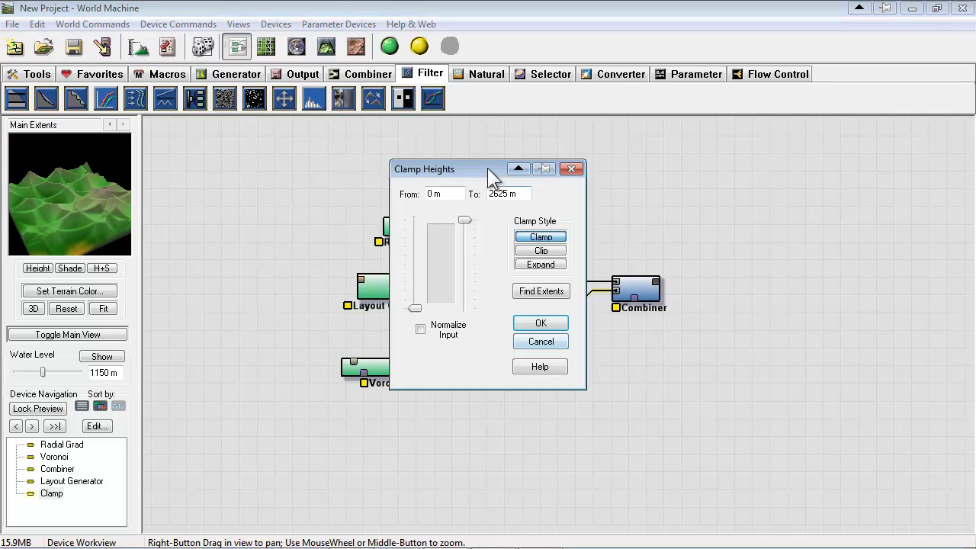
drag(488, 168, 587, 189)
mouse_move(560, 246)
mouse_down()
mouse_move(564, 293)
mouse_move(562, 254)
mouse_up()
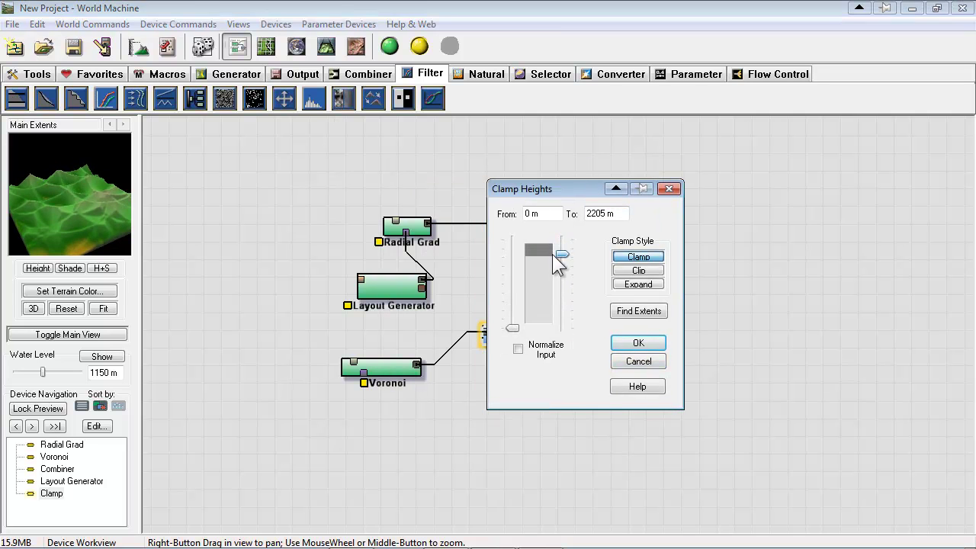
mouse_move(512, 328)
mouse_down()
mouse_move(514, 298)
mouse_move(515, 309)
mouse_up()
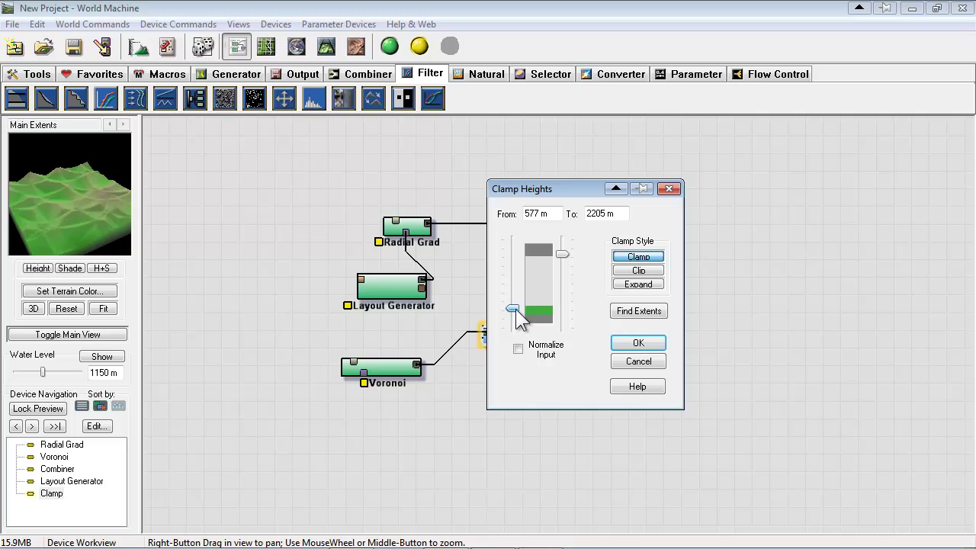
mouse_move(564, 257)
mouse_down()
mouse_move(565, 277)
mouse_move(565, 247)
mouse_move(564, 311)
mouse_move(563, 251)
mouse_up()
mouse_move(512, 309)
mouse_down()
mouse_move(510, 287)
mouse_move(511, 300)
mouse_up()
drag(563, 248, 573, 258)
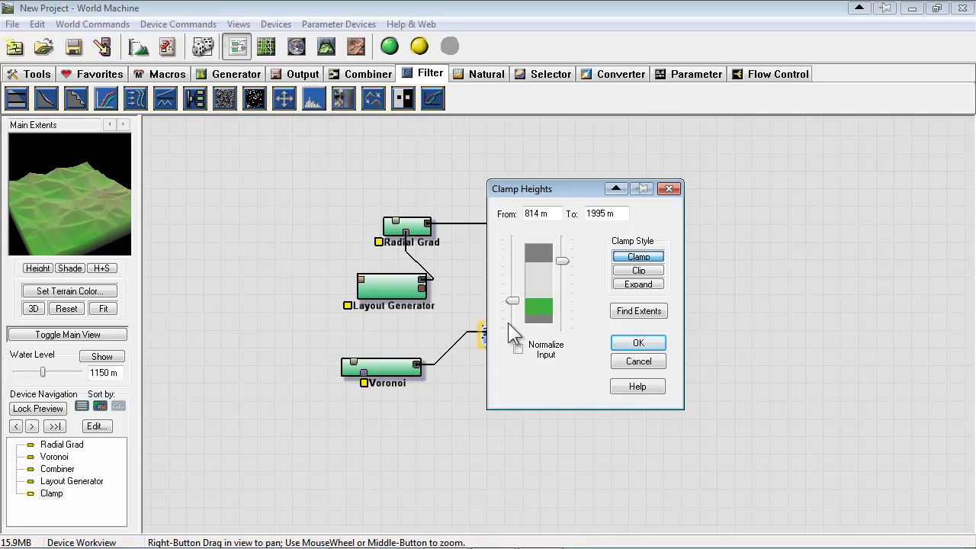
drag(513, 301, 514, 334)
click(530, 346)
drag(566, 265, 562, 240)
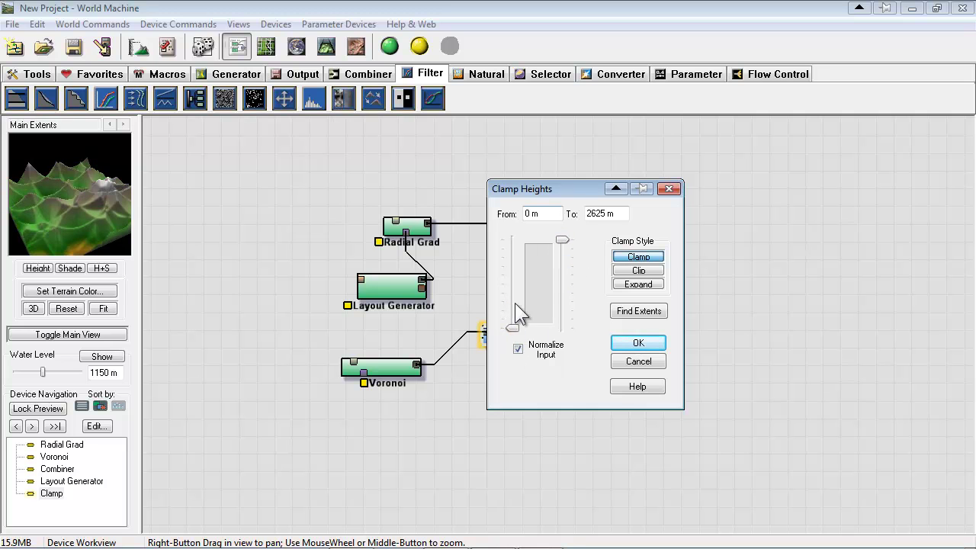
click(519, 352)
click(520, 353)
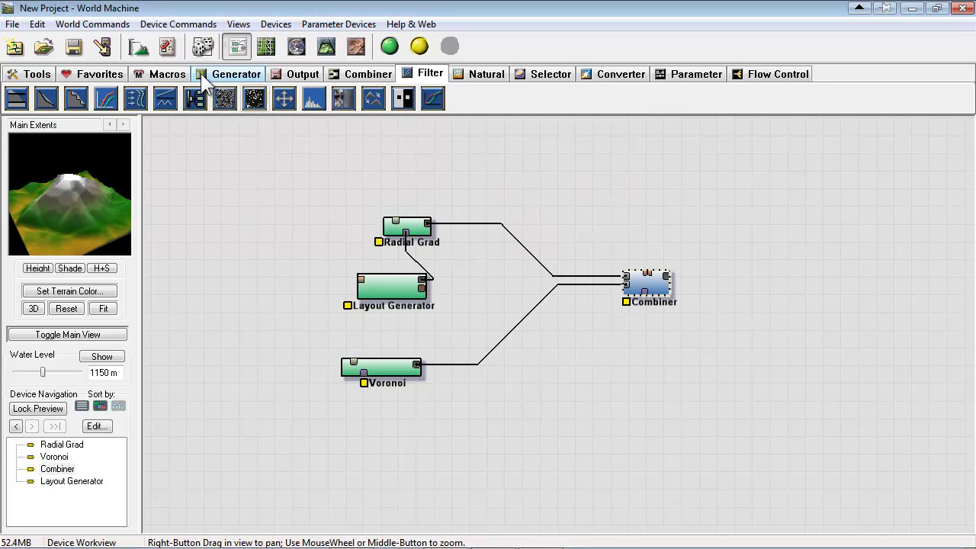
Splice a Clamp after Radial Grad with normalized input, clamping 840 m to 2625 m
click(17, 99)
click(511, 237)
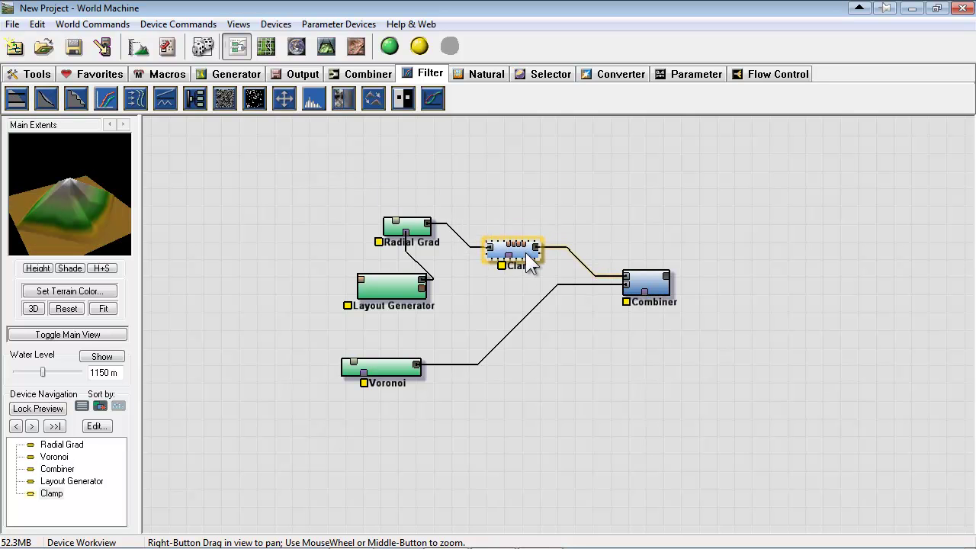
double_click(530, 262)
drag(499, 168, 714, 177)
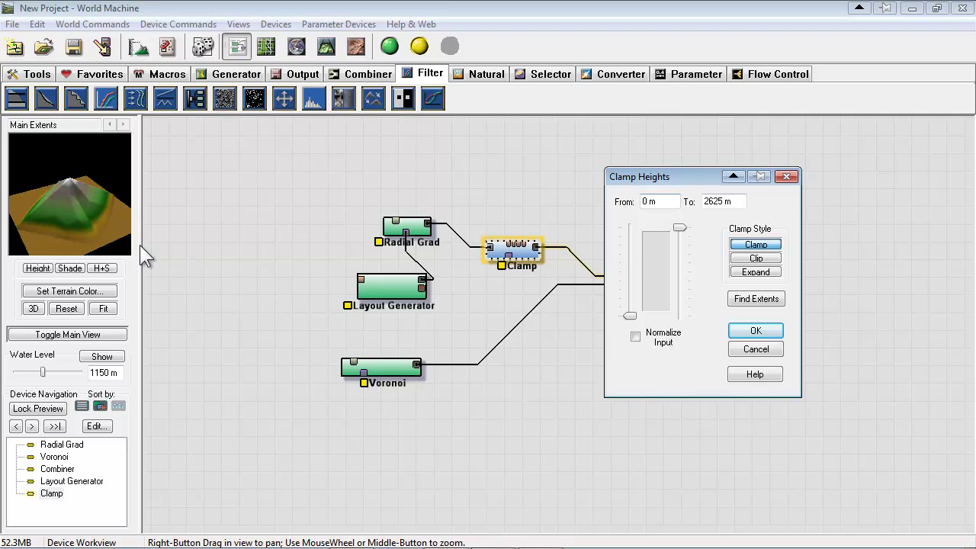
click(636, 336)
drag(631, 316, 657, 287)
mouse_move(680, 227)
mouse_down()
mouse_move(682, 246)
mouse_move(680, 228)
mouse_up()
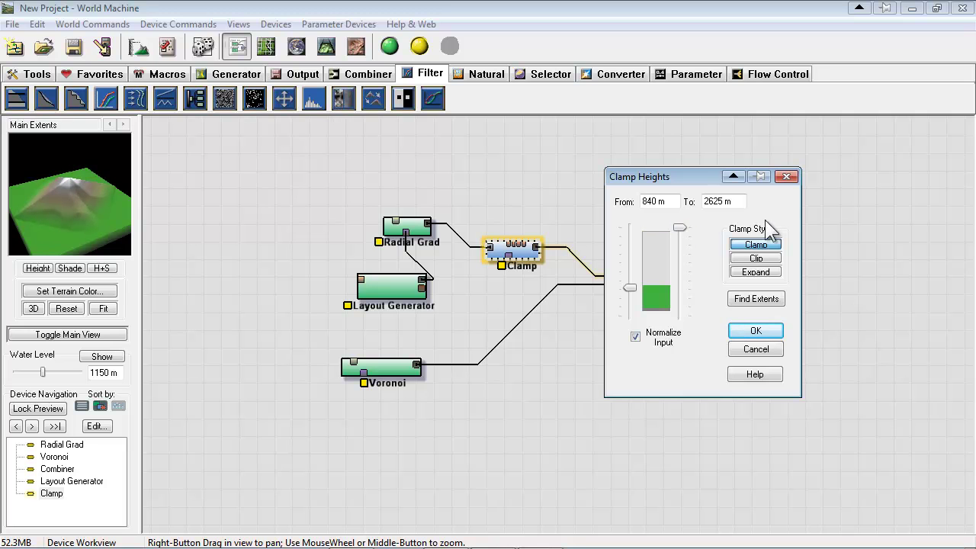
click(756, 330)
Preview the Combiner and Voronoi outputs and nudge the Clamp, Voronoi and Combiner nodes
click(655, 288)
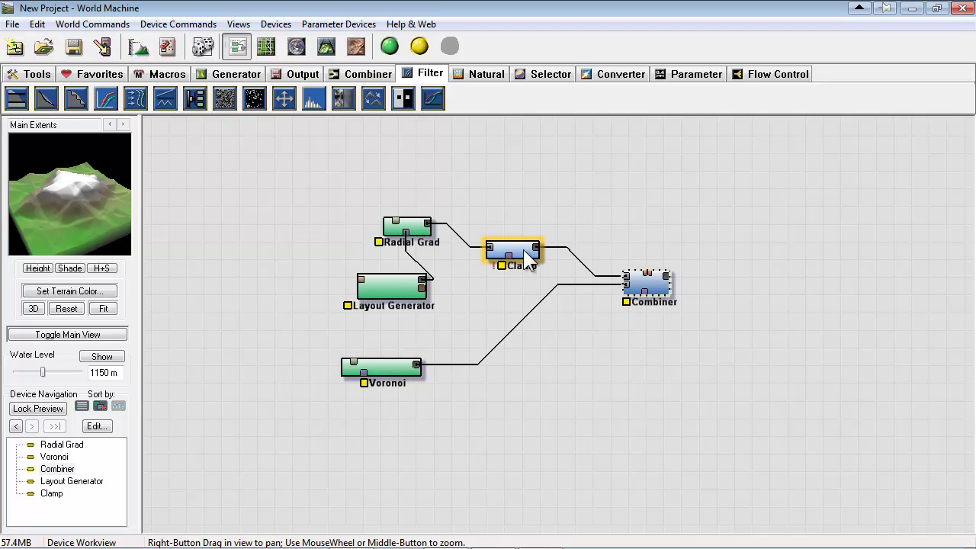
drag(523, 249, 520, 251)
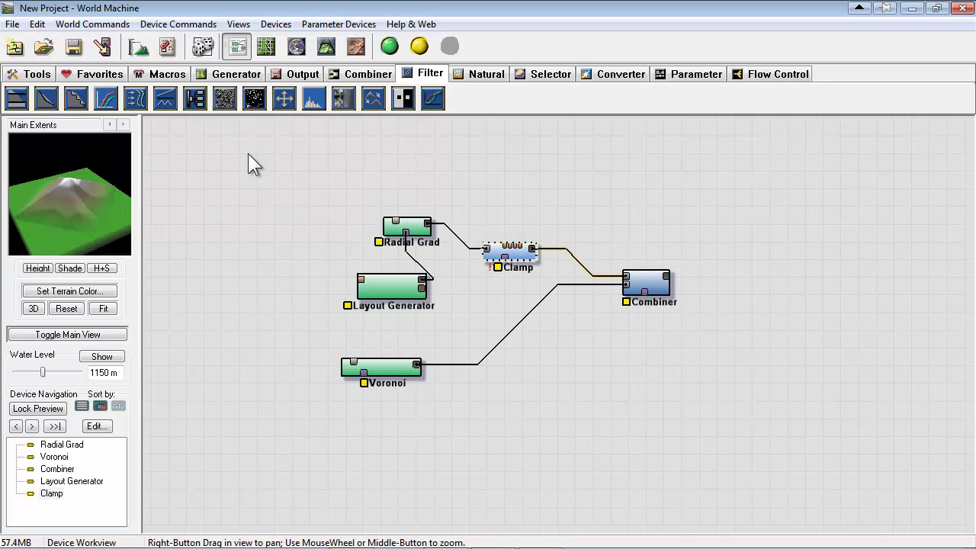
click(395, 370)
drag(524, 257, 520, 248)
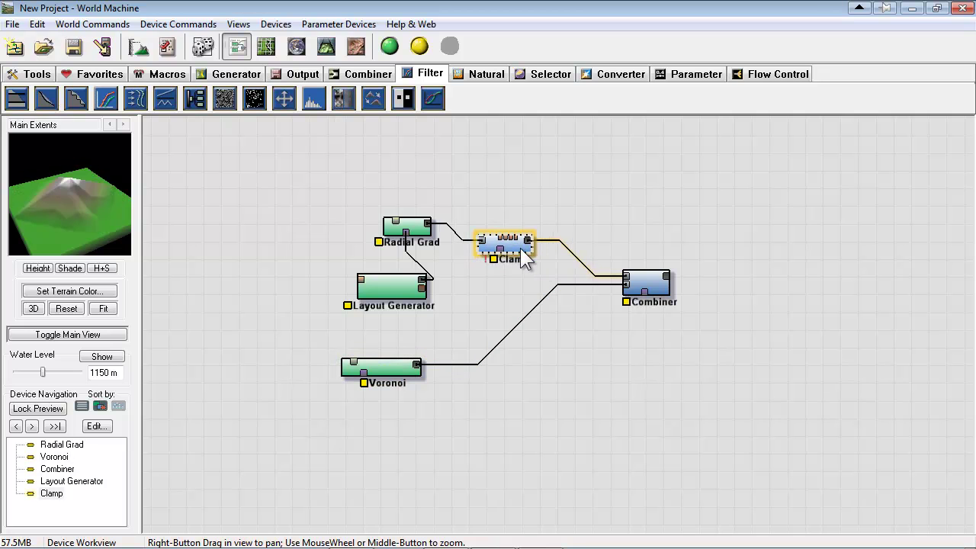
click(647, 284)
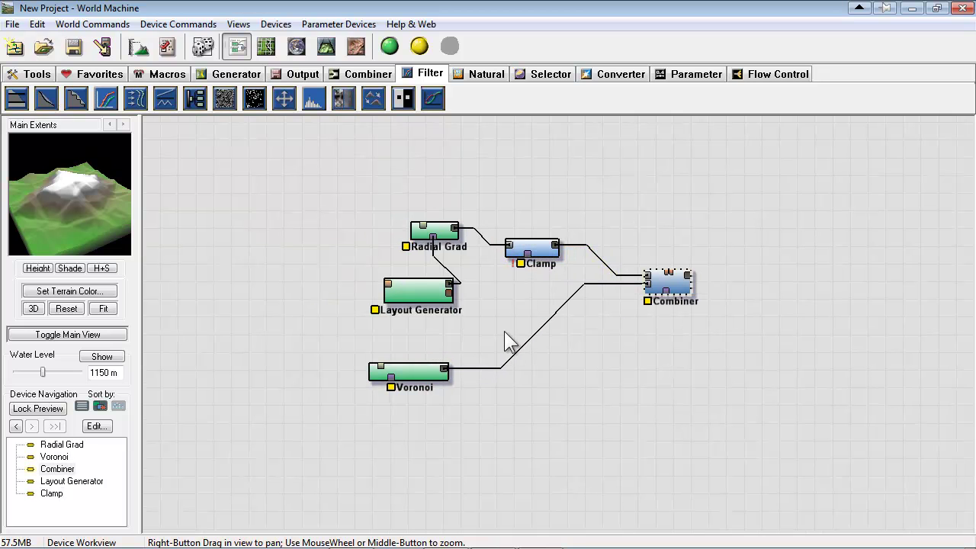
mouse_move(418, 381)
mouse_down()
mouse_move(424, 372)
mouse_move(406, 373)
mouse_up()
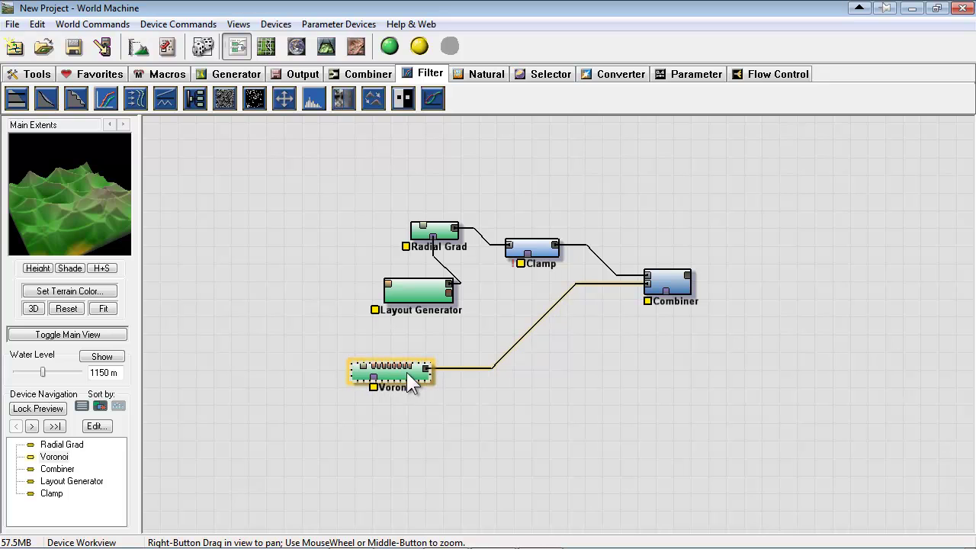
drag(678, 282, 677, 288)
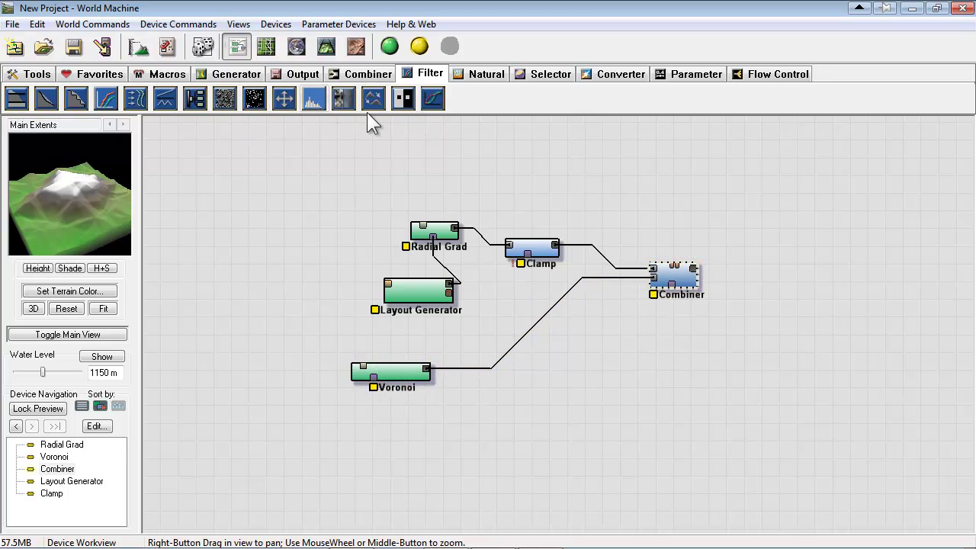
Insert an Inverter on the Voronoi–Combiner link and preview the inverted result
click(404, 100)
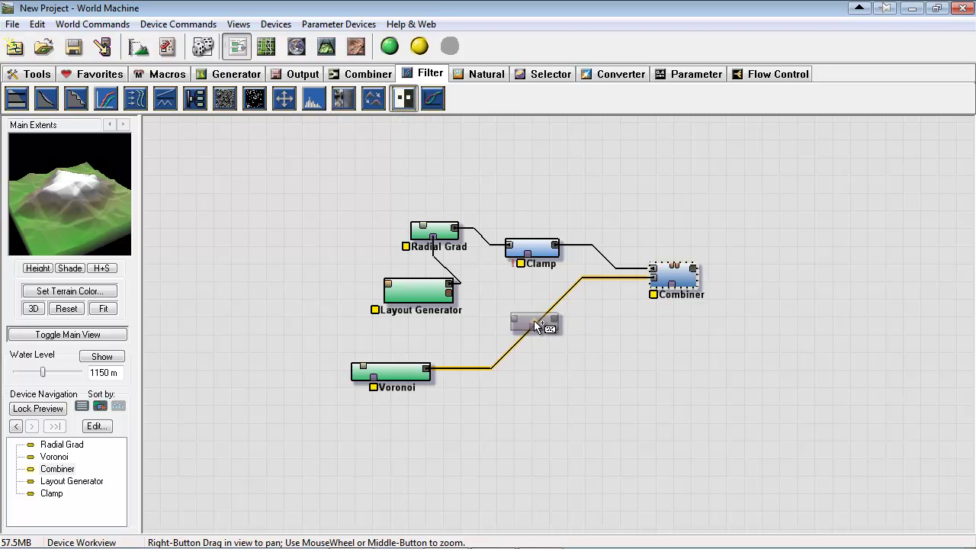
click(533, 322)
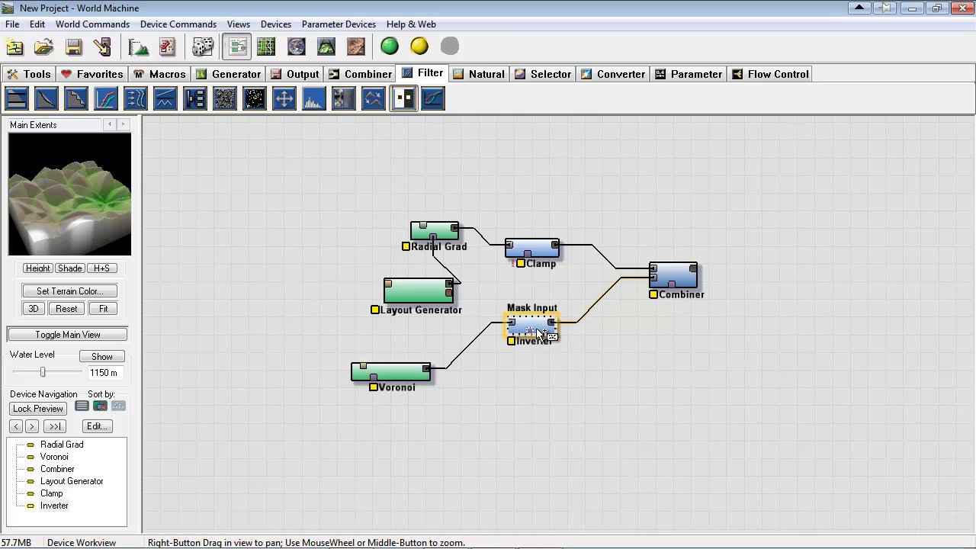
drag(534, 326, 512, 340)
click(425, 376)
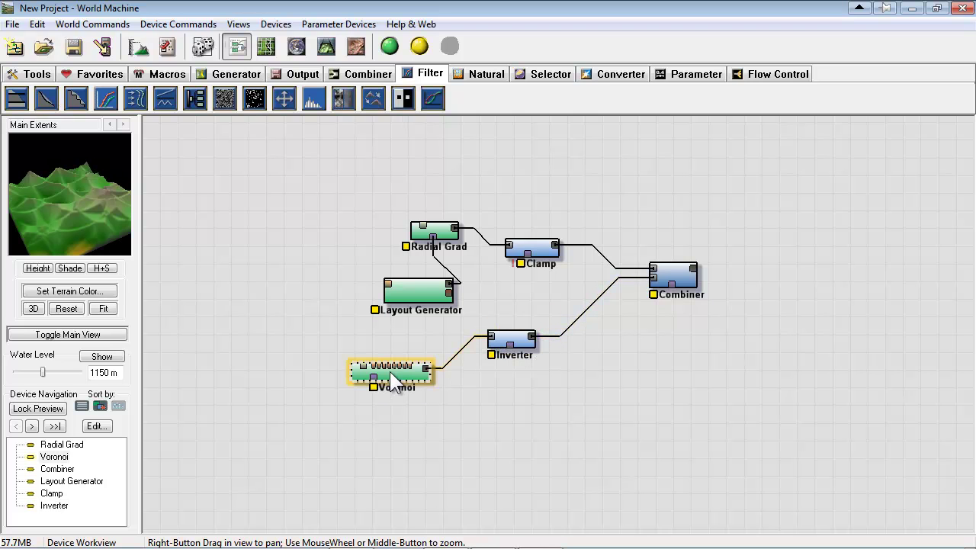
click(521, 337)
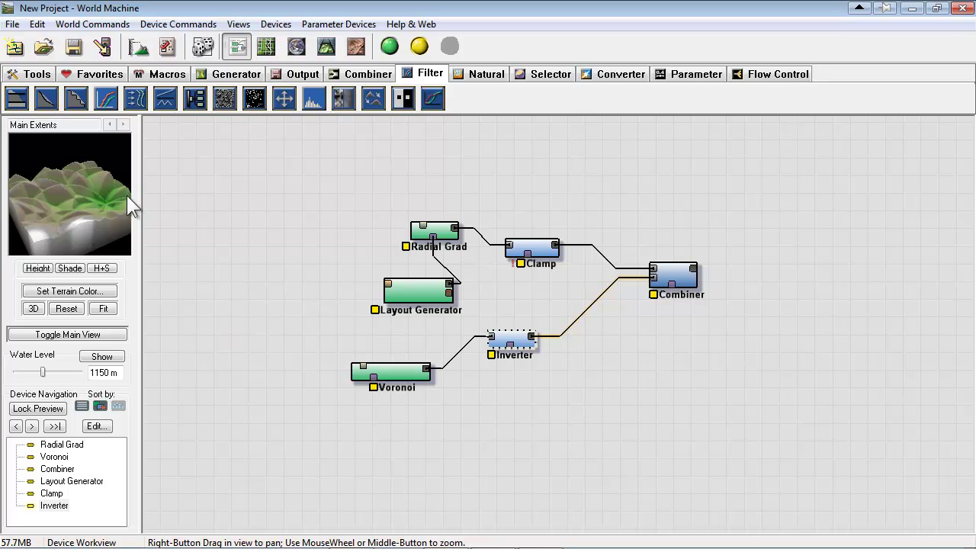
Close the Inverter properties unchanged, then undo to remove the Inverter
double_click(511, 340)
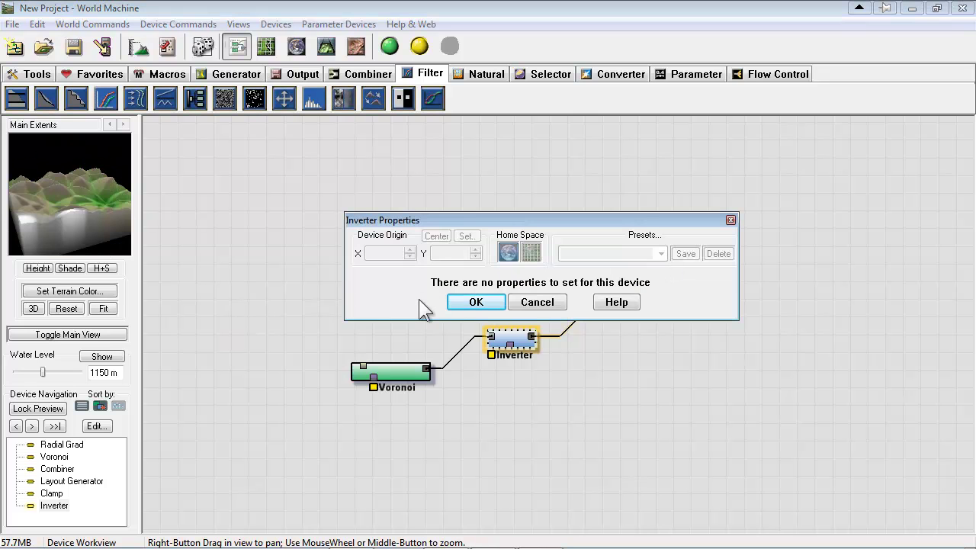
click(555, 302)
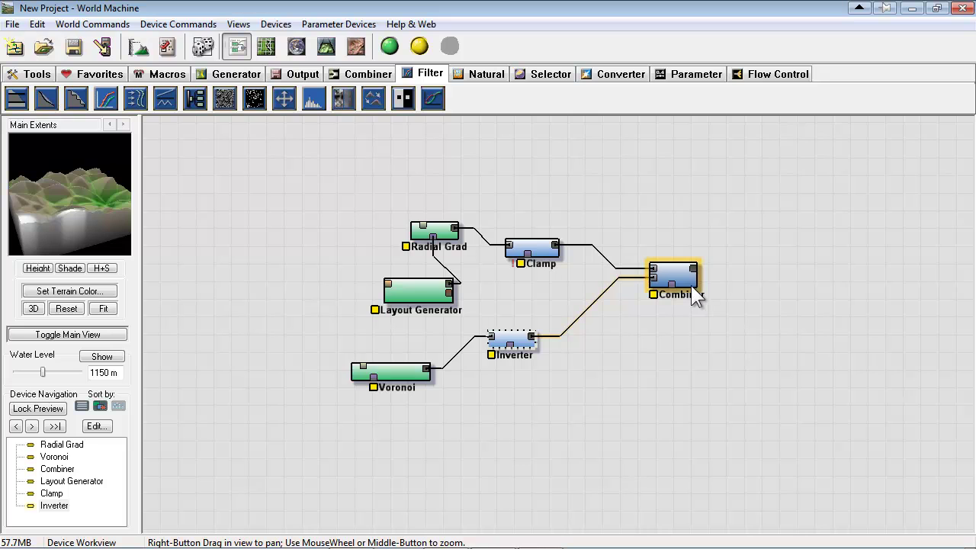
key(ctrl+z)
Splice an Expander into the Voronoi–Combiner link and try different expansion distances
click(530, 345)
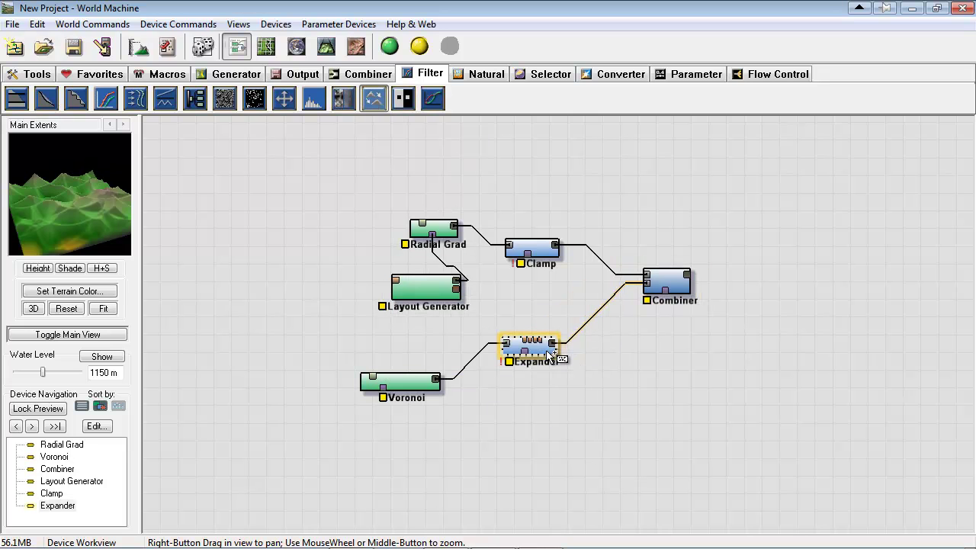
double_click(546, 352)
drag(471, 197, 472, 156)
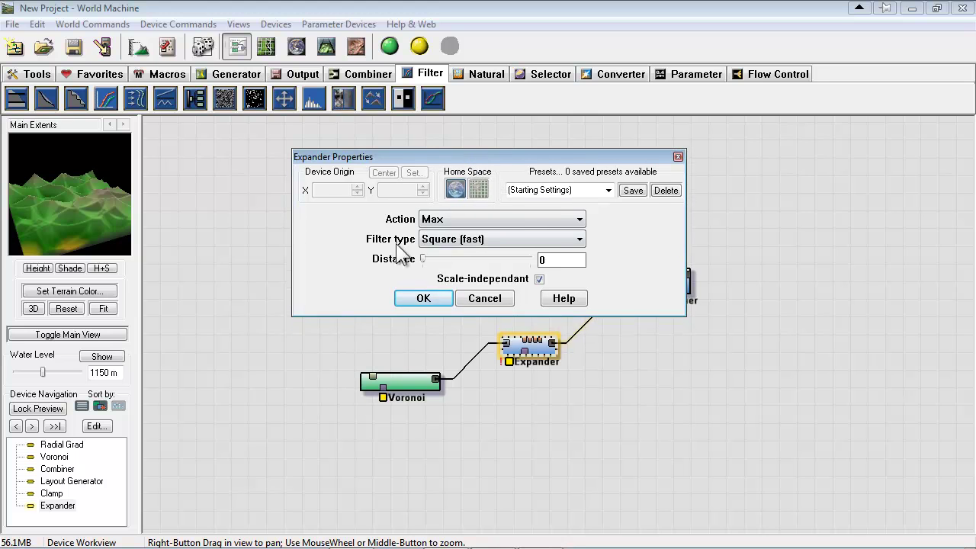
double_click(467, 244)
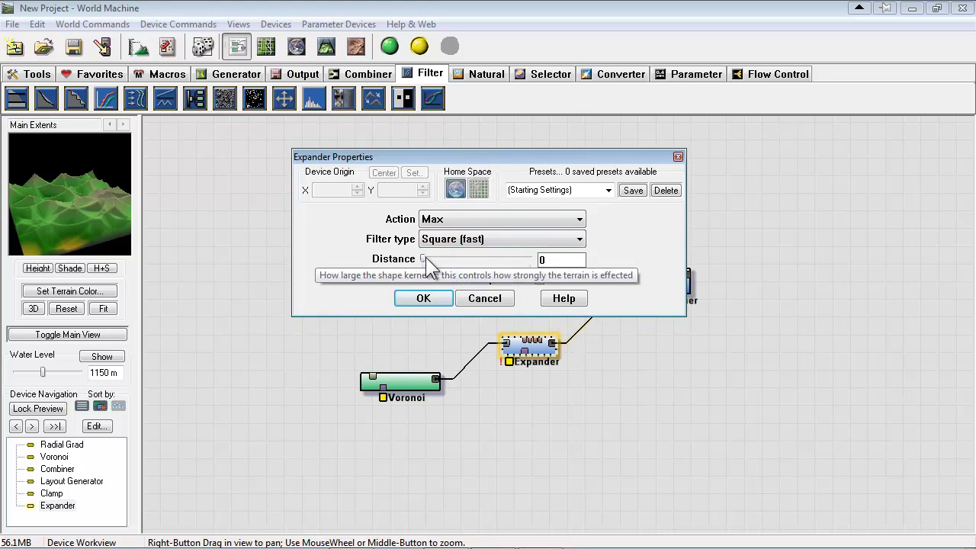
scroll(427, 258, down, 3)
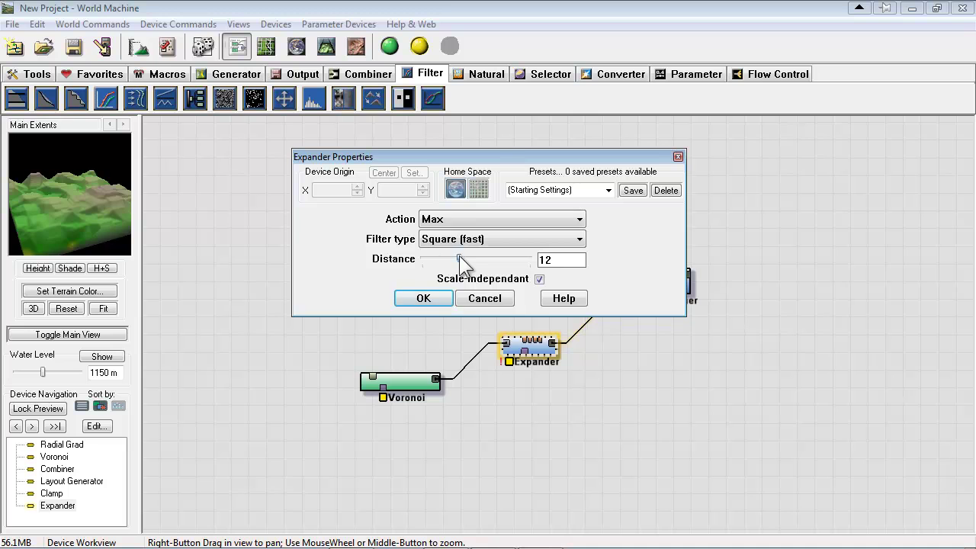
drag(460, 255, 392, 261)
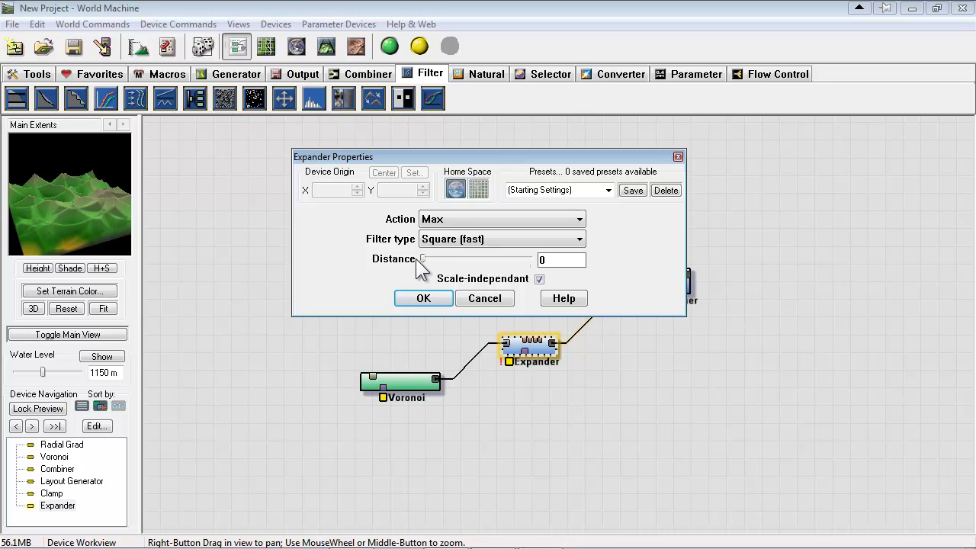
drag(420, 258, 454, 265)
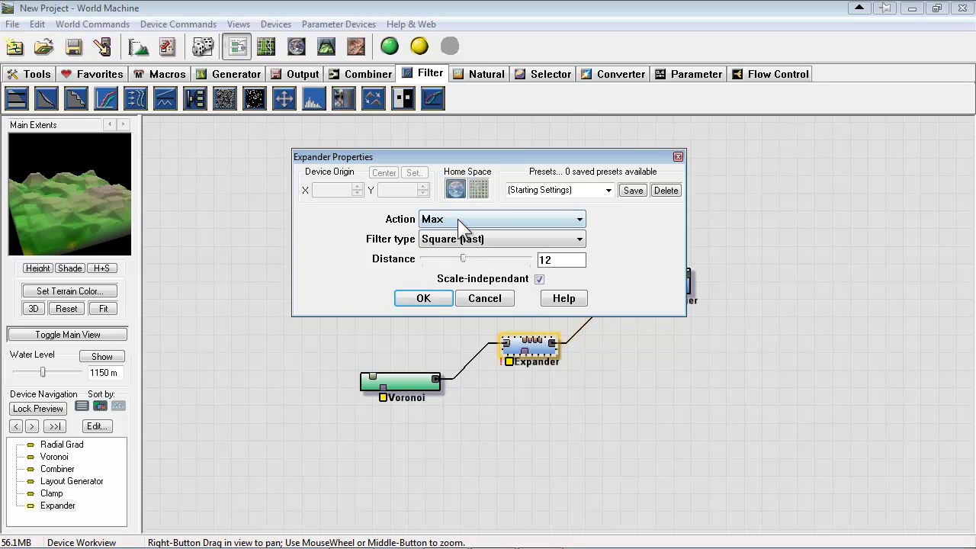
Set the Expander filter to Circular (slow) with distance 21 and preview the Combiner
click(457, 239)
click(458, 267)
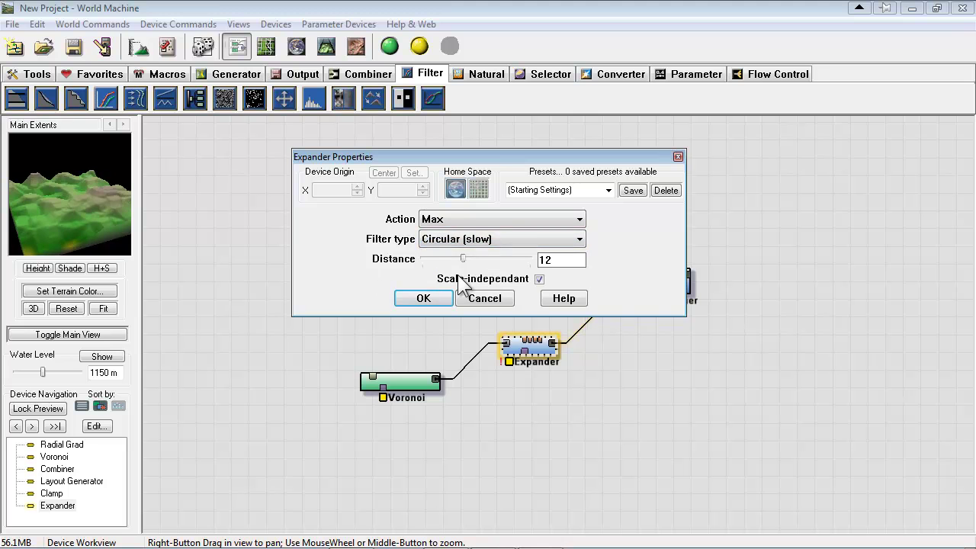
drag(464, 259, 496, 263)
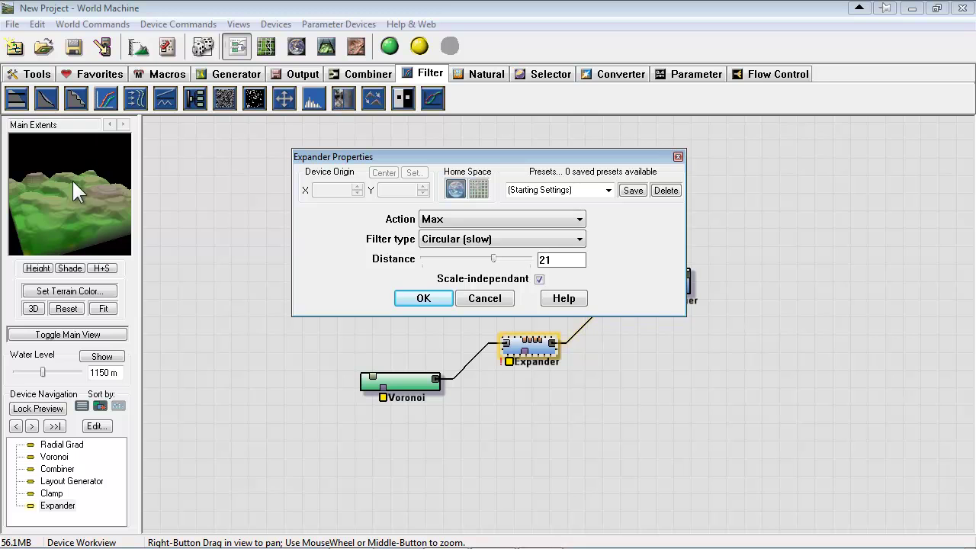
click(428, 297)
click(662, 283)
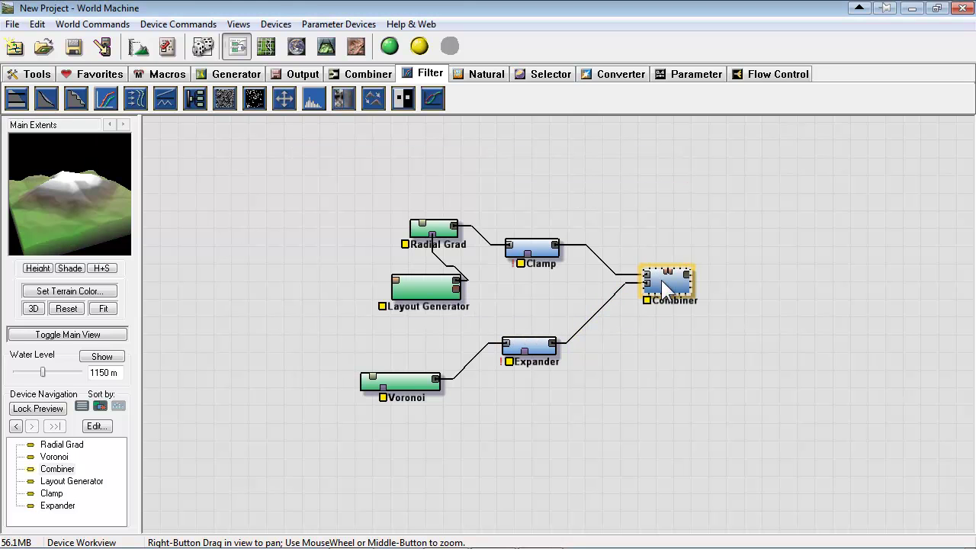
Replace the Expander with a Simple Transform on the Voronoi–Combiner link
click(540, 345)
key(Delete)
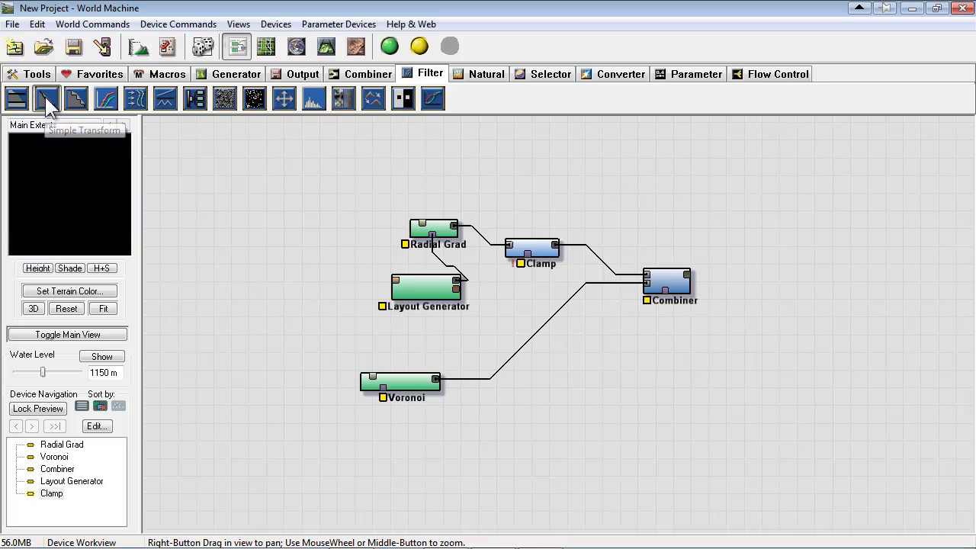
click(45, 97)
click(526, 340)
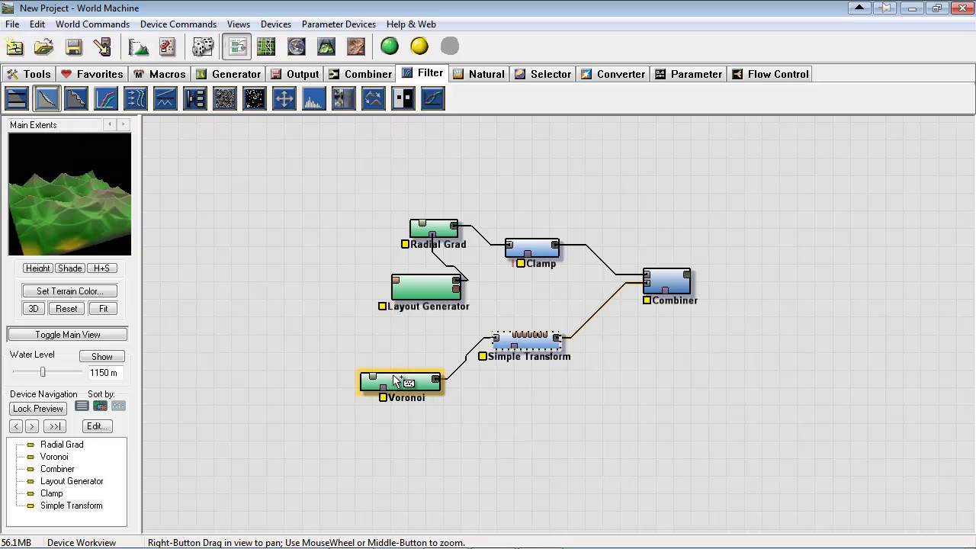
Raise the Simple Transform's Canyonize slightly and preview the Combiner output
double_click(532, 361)
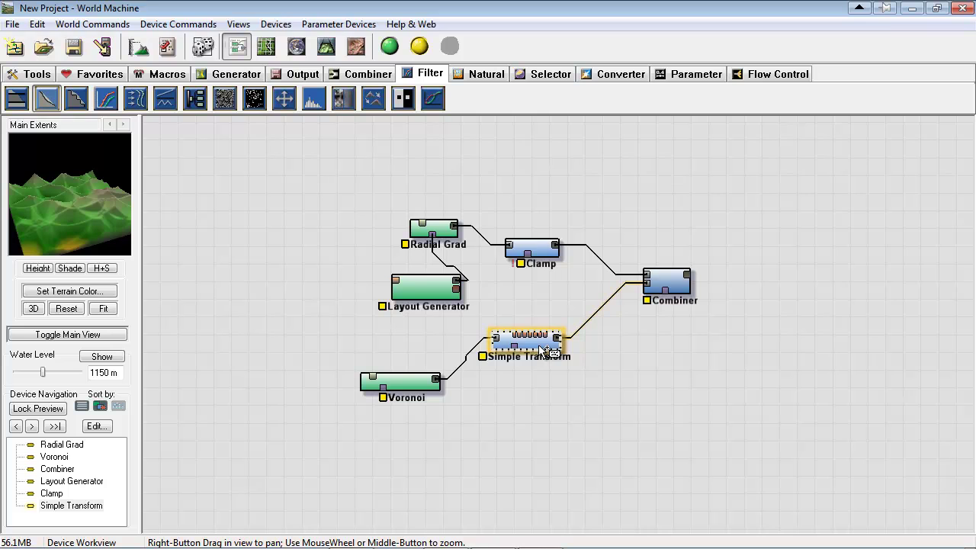
drag(492, 223, 500, 244)
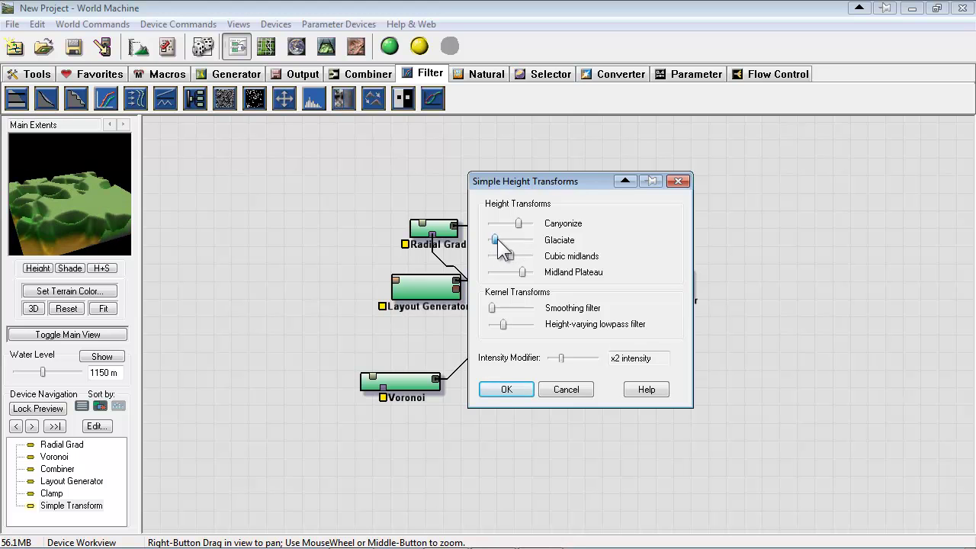
click(497, 391)
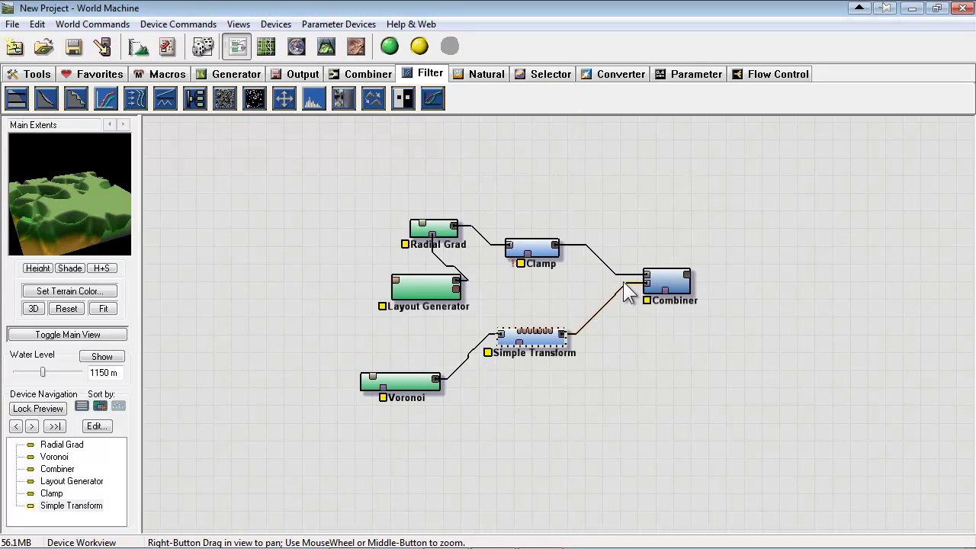
click(662, 287)
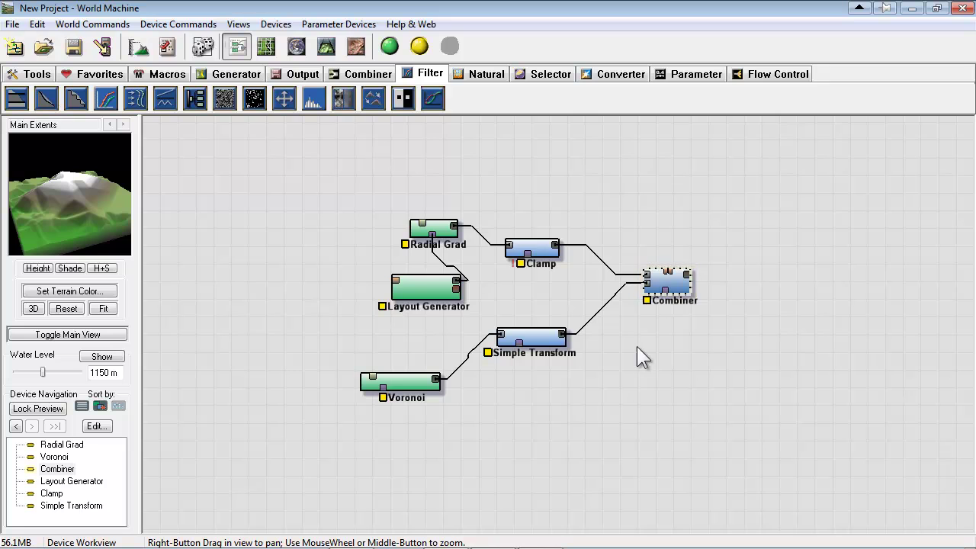